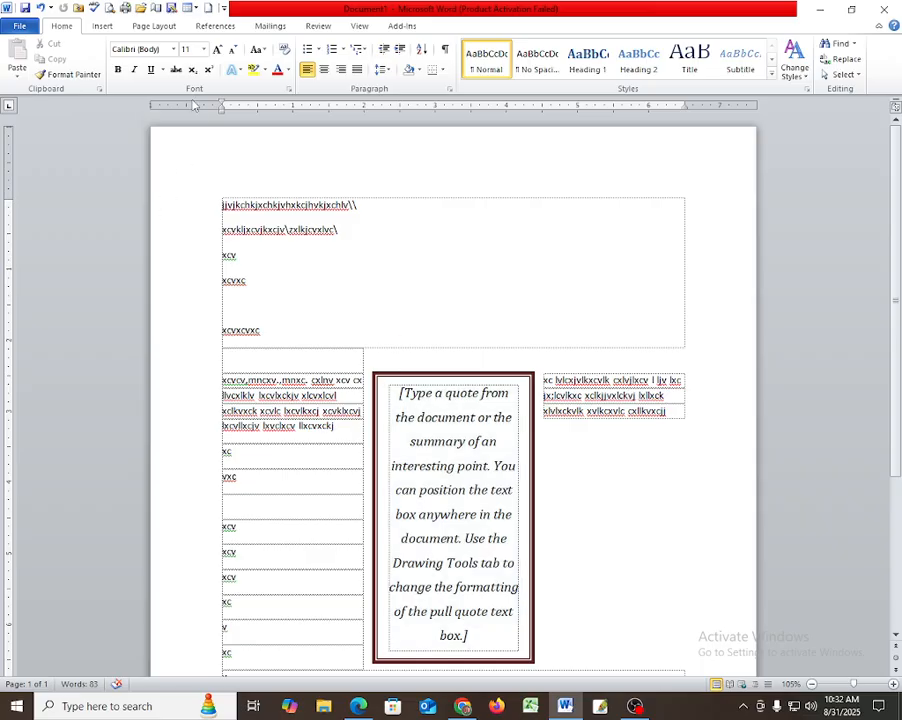
Open a new blank document, Document2, leaving the pull-quote practice page behind.
{"action": "left_click", "coordinate": [209, 7]}
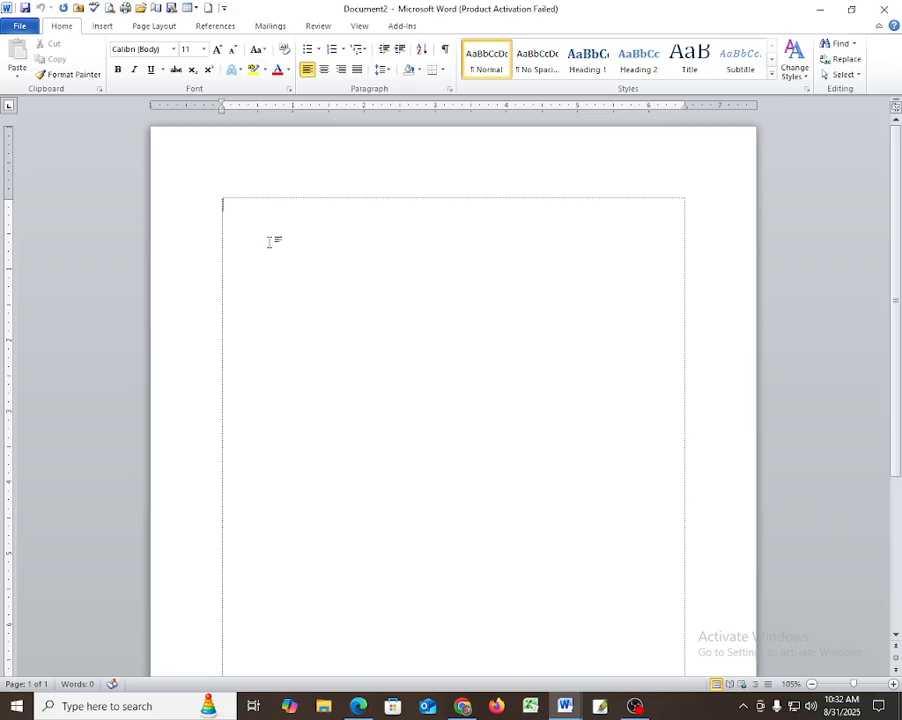
Type the opening sentence stating your name, correcting typos, and begin the next sentence with 'My'.
{"action": "type", "text": "jhgjh jh"}
{"action": "key", "text": "BackSpace"}
{"action": "key", "text": "BackSpace"}
{"action": "key", "text": "BackSpace"}
{"action": "key", "text": "BackSpace"}
{"action": "key", "text": "BackSpace"}
{"action": "key", "text": "BackSpace"}
{"action": "key", "text": "BackSpace"}
{"action": "key", "text": "BackSpace"}
{"action": "type", "text": "I am kazi shahneoaj."}
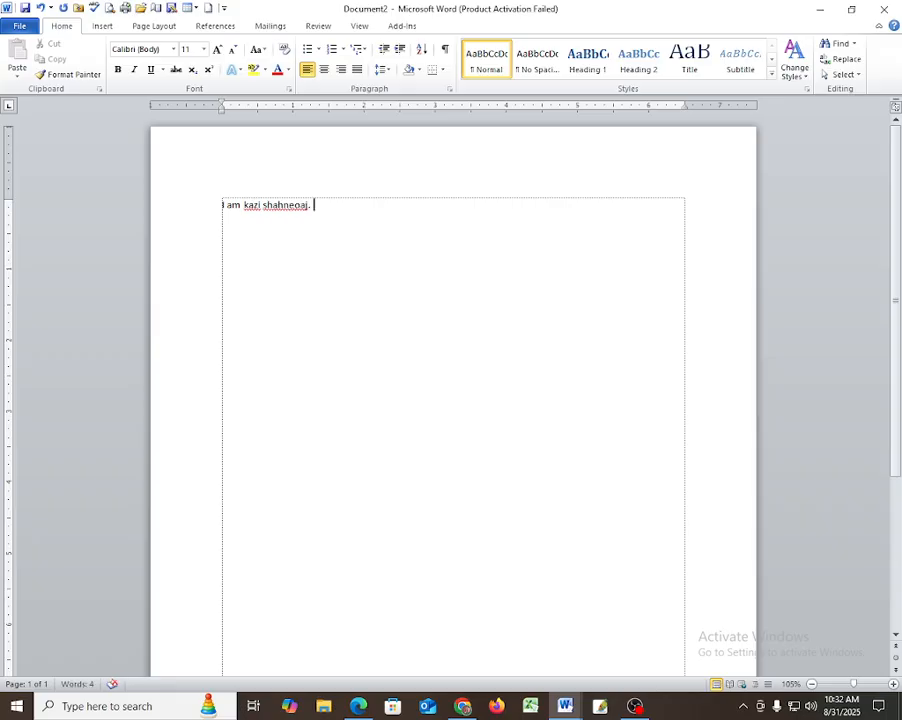
{"action": "type", "text": " I"}
{"action": "key", "text": "BackSpace"}
{"action": "type", "text": "Mi"}
{"action": "key", "text": "BackSpace"}
{"action": "type", "text": "y"}
{"action": "key", "text": "BackSpace"}
{"action": "key", "text": "BackSpace"}
Add your hometown, father's name and 'professional graphic designer and disital marketer.' to finish the paragraph.
{"action": "type", "text": "y address is jhalakathi"}
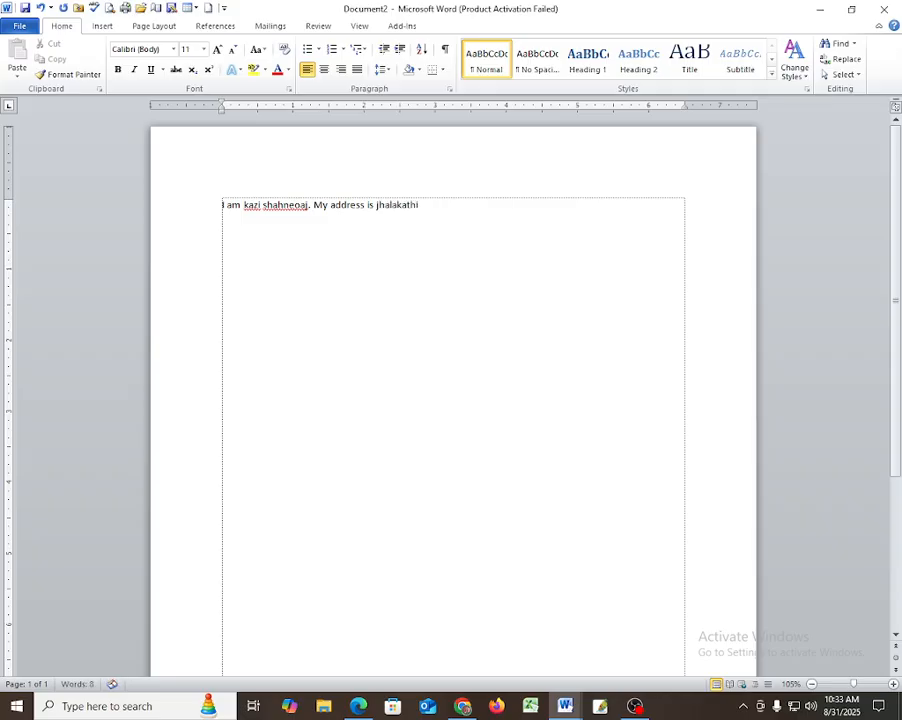
{"action": "type", "text": ". my father "}
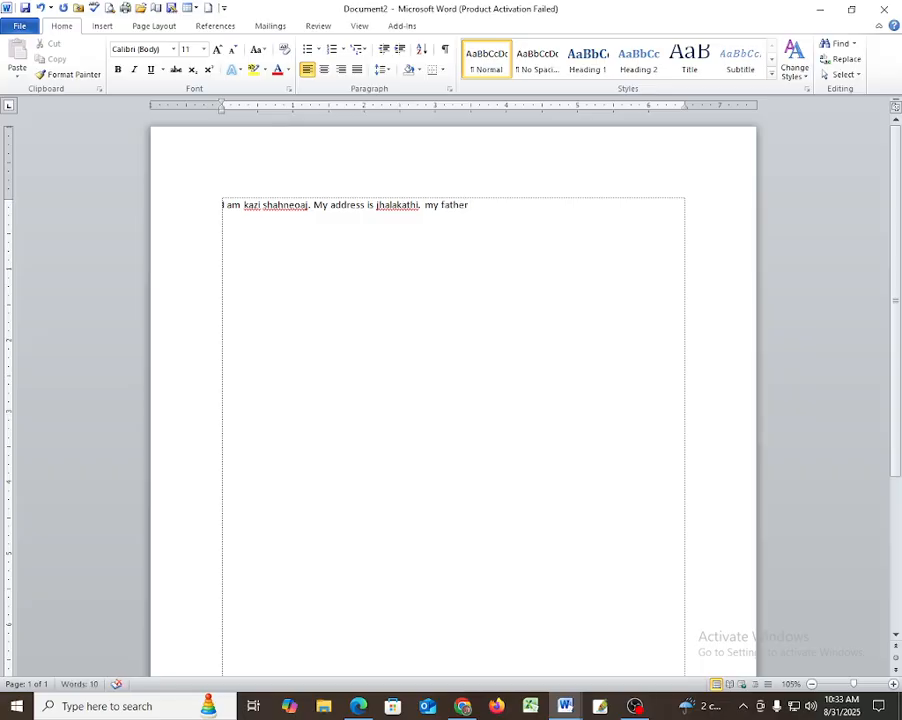
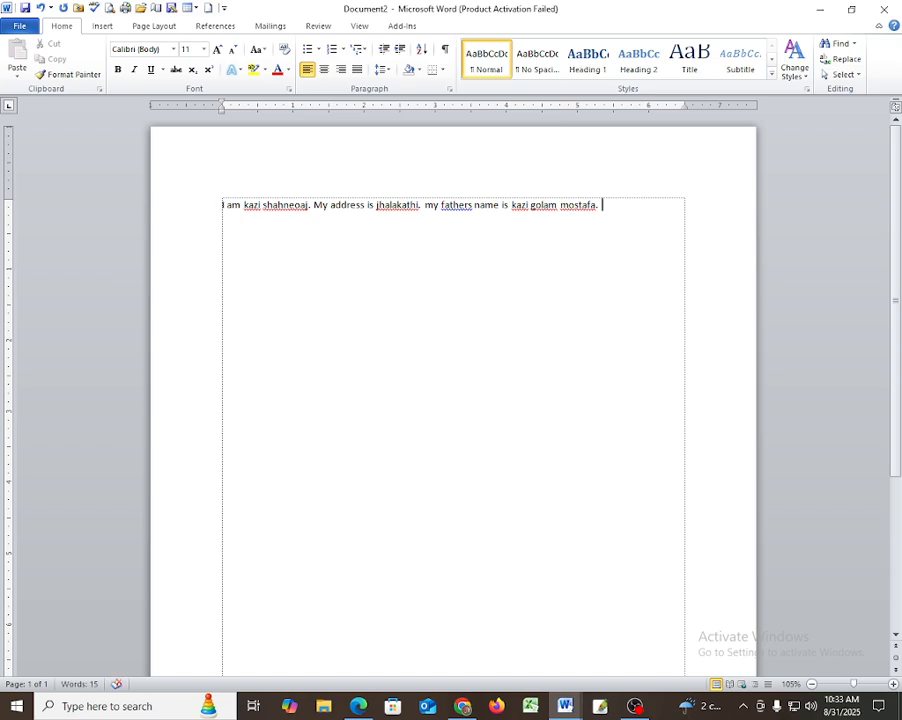
{"action": "type", "text": "i am"}
{"action": "type", "text": " a "}
{"action": "type", "text": "profe"}
{"action": "type", "text": "ssional"}
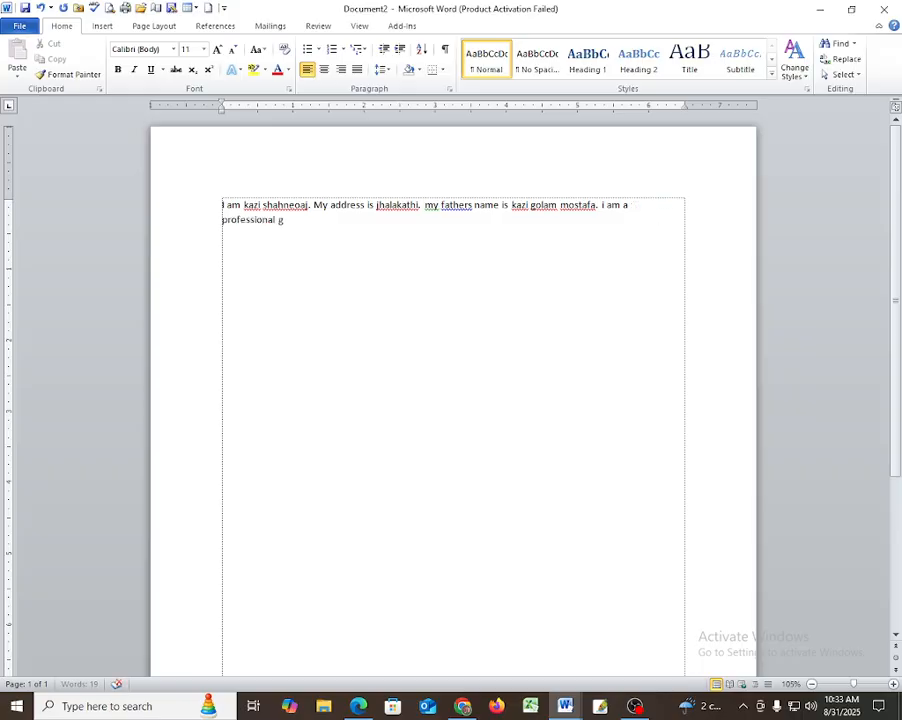
{"action": "type", "text": " graphic designer."}
{"action": "key", "text": "BackSpace"}
{"action": "key", "text": "BackSpace"}
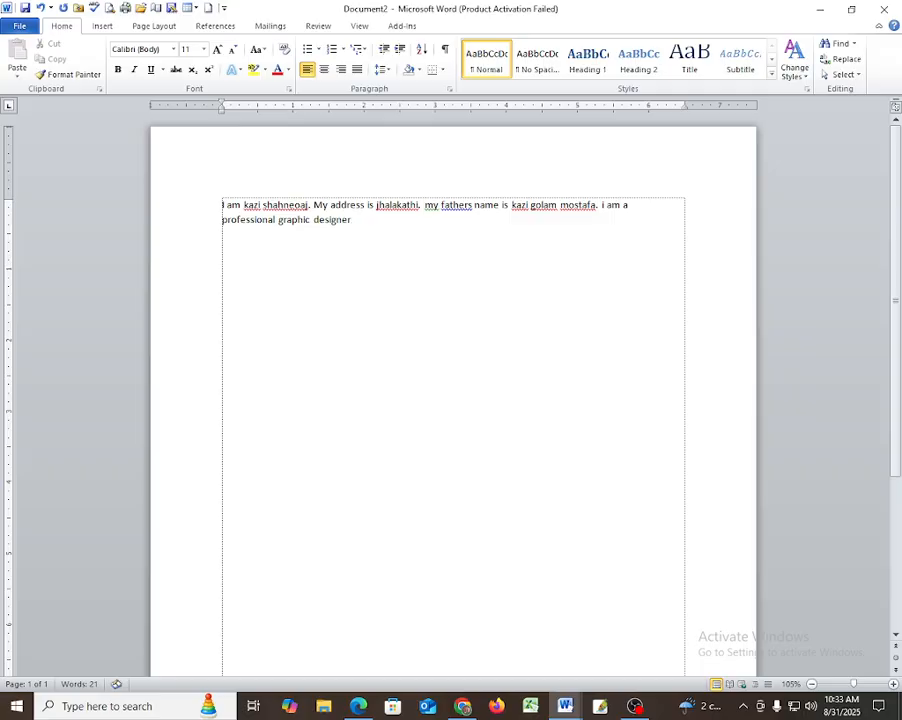
{"action": "type", "text": "and disital marketer."}
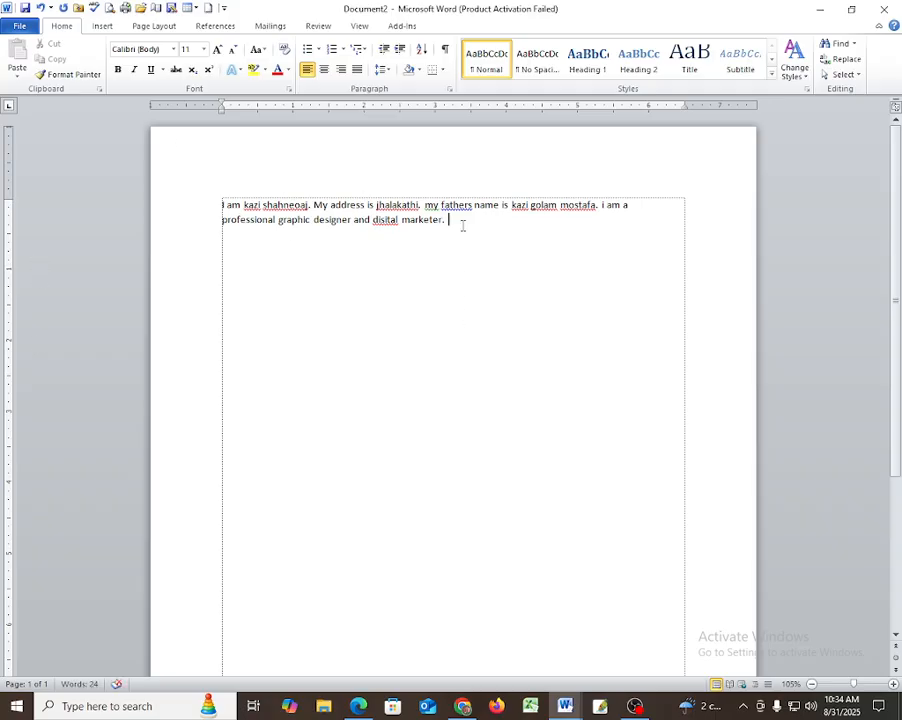
{"action": "left_click_drag", "start_coordinate": [449, 223], "coordinate": [207, 197]}
{"action": "key", "text": "ctrl+c"}
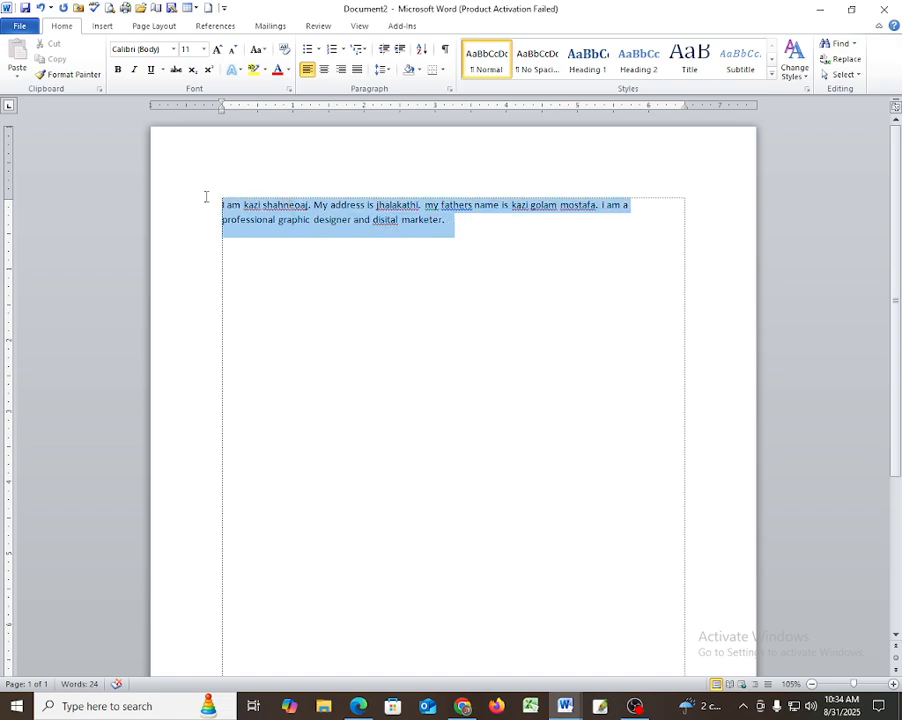
Select the whole self-introduction paragraph and copy it.
{"action": "left_click", "coordinate": [207, 201]}
{"action": "left_click", "coordinate": [464, 227]}
{"action": "left_click_drag", "start_coordinate": [464, 227], "coordinate": [222, 205]}
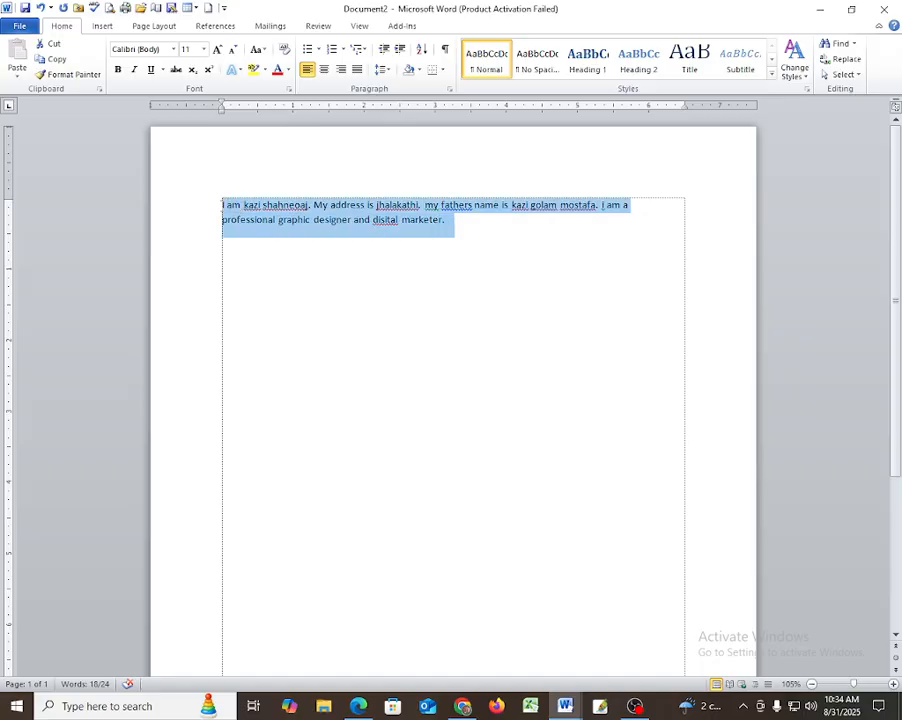
{"action": "right_click", "coordinate": [272, 209]}
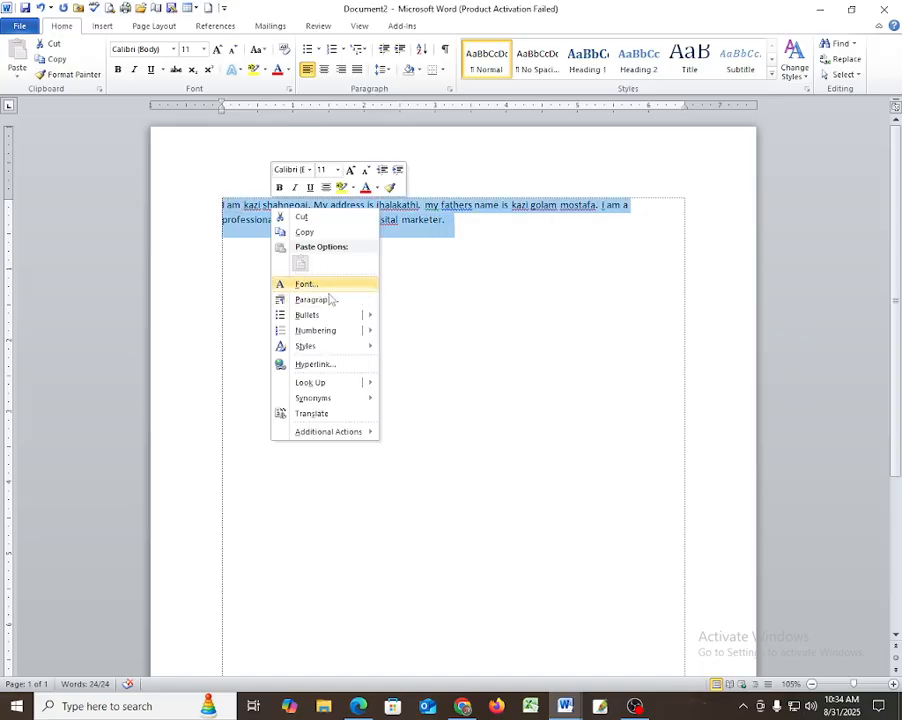
{"action": "left_click", "coordinate": [304, 231]}
Paste repeated copies of the paragraph after 'marketer.'.
{"action": "left_click", "coordinate": [473, 229]}
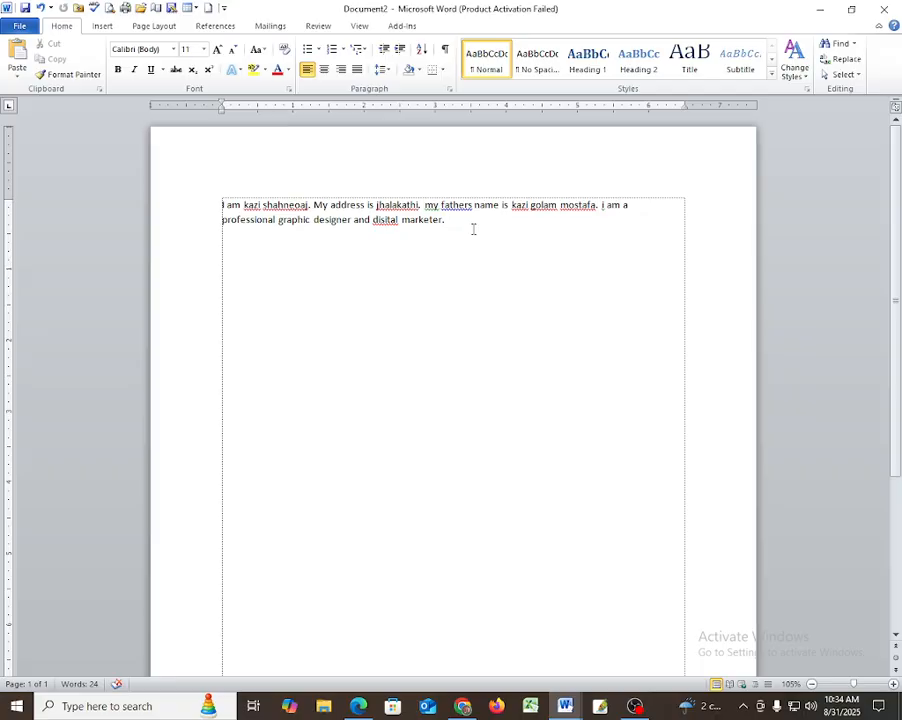
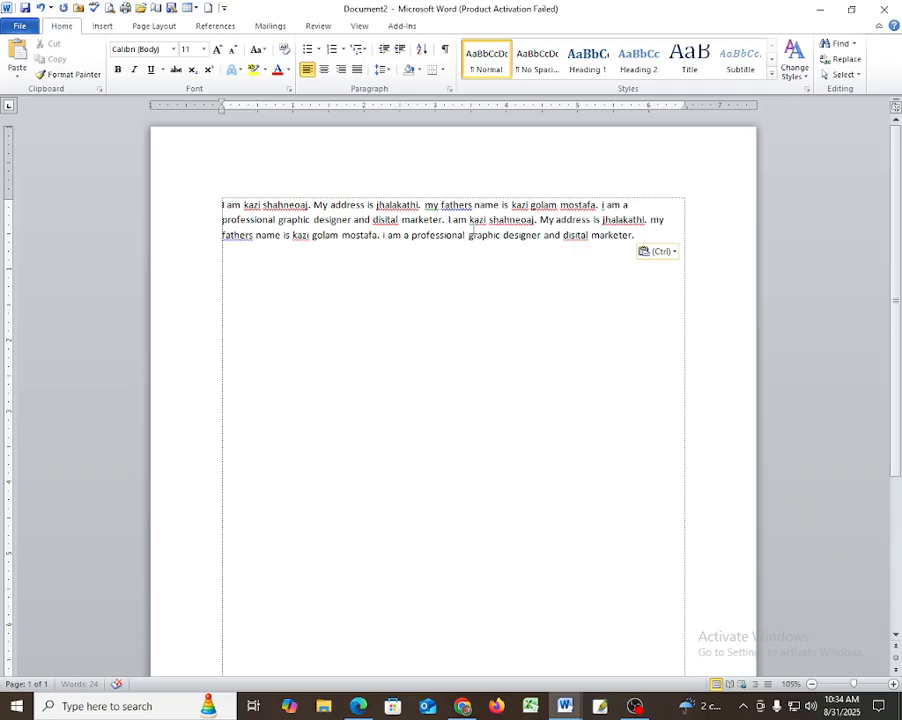
{"action": "key", "text": "ctrl+v"}
{"action": "key", "text": "ctrl+v"}
{"action": "key", "text": "ctrl+v"}
{"action": "key", "text": "ctrl+v"}
{"action": "key", "text": "ctrl+v"}
{"action": "key", "text": "ctrl+v"}
{"action": "key", "text": "ctrl+v"}
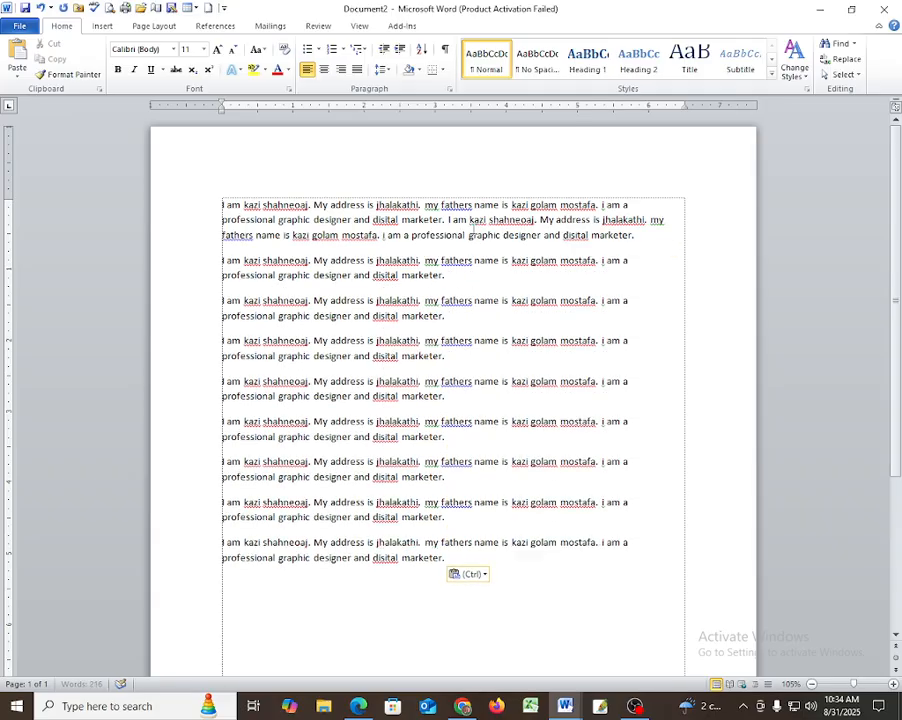
{"action": "key", "text": "ctrl+v"}
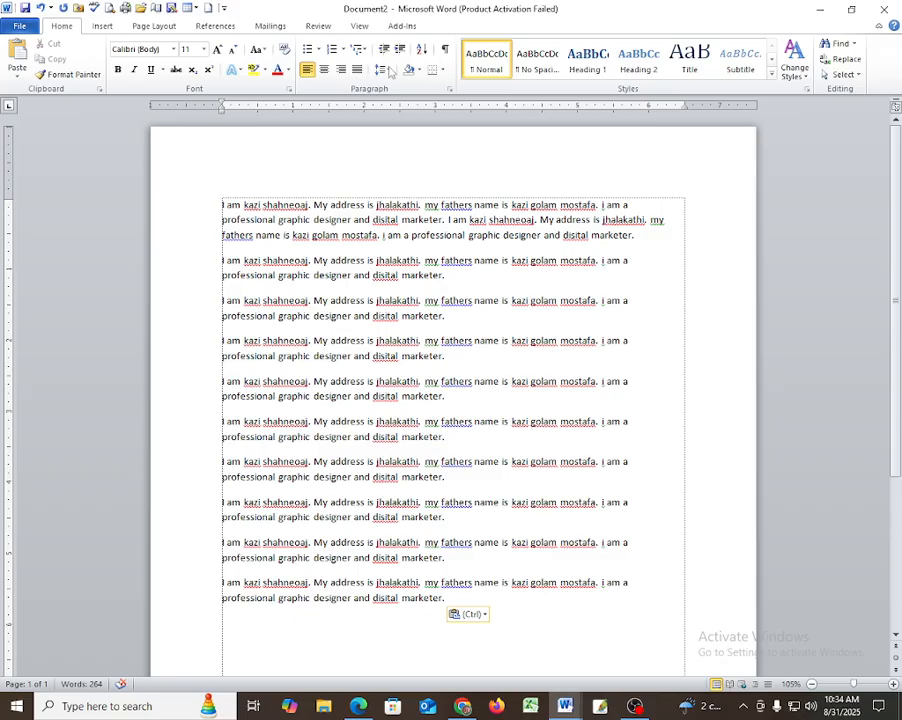
Insert the Alphabet Quote pull-quote text box from the Text Box gallery.
{"action": "left_click", "coordinate": [105, 28]}
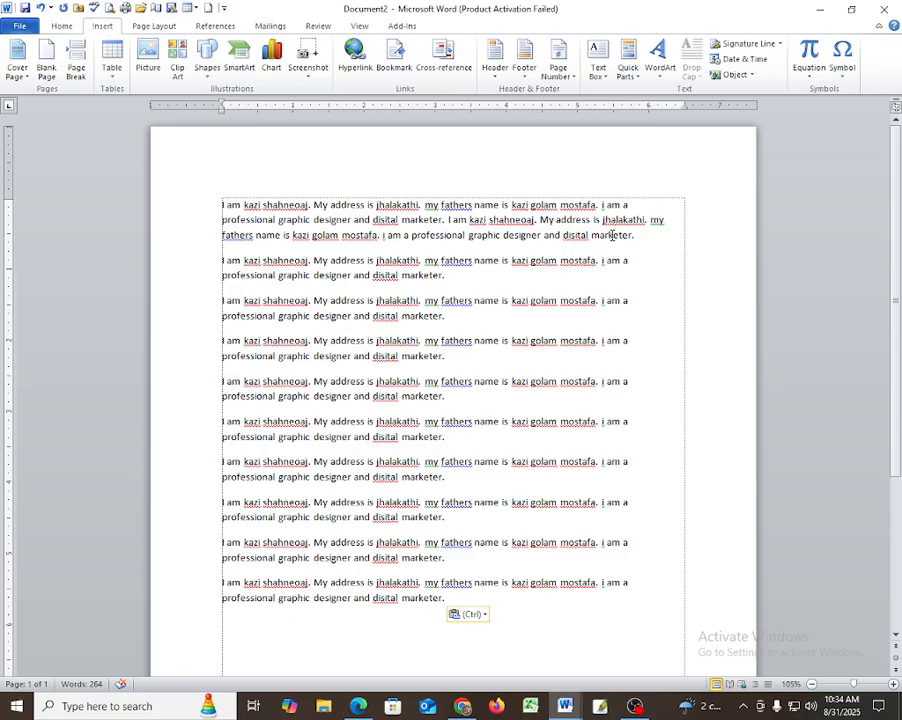
{"action": "left_click", "coordinate": [598, 70]}
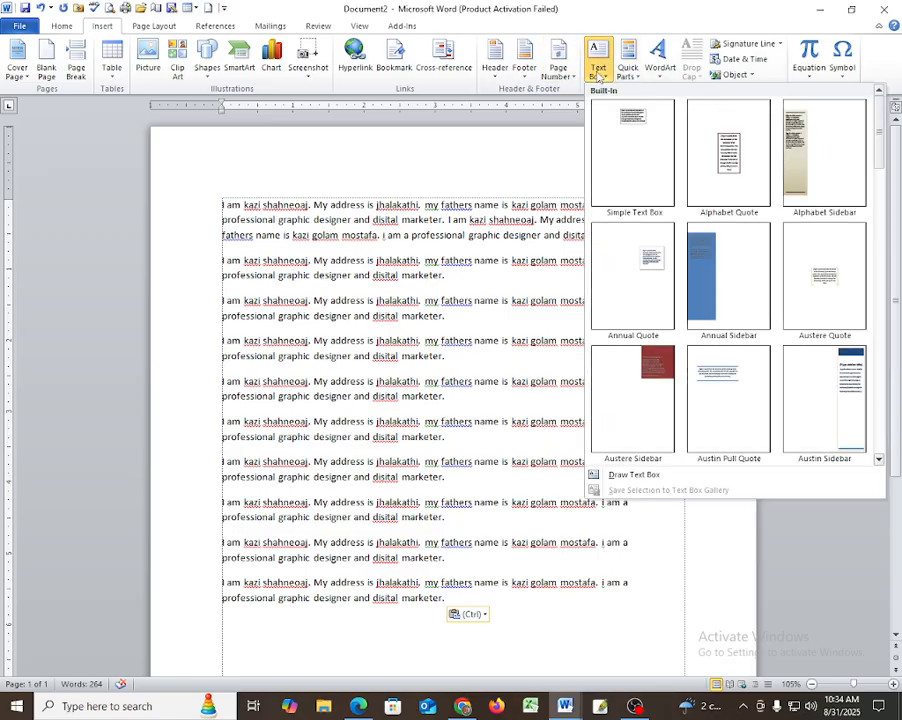
{"action": "left_click", "coordinate": [733, 166]}
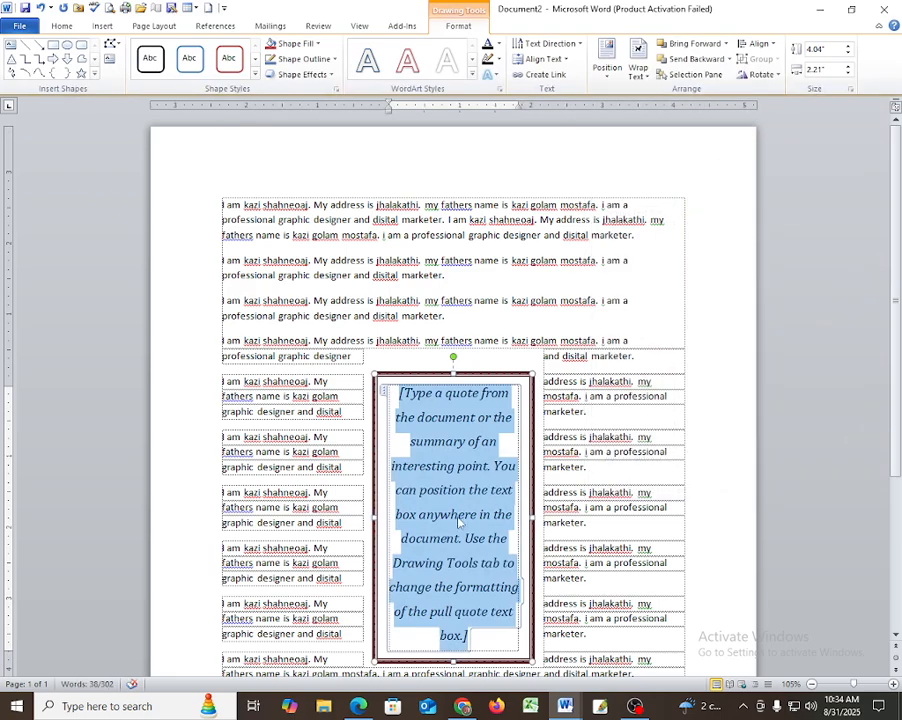
{"action": "scroll", "coordinate": [465, 521], "scroll_direction": "down", "scroll_amount": 1}
{"action": "scroll", "coordinate": [465, 521], "scroll_direction": "down", "scroll_amount": 1}
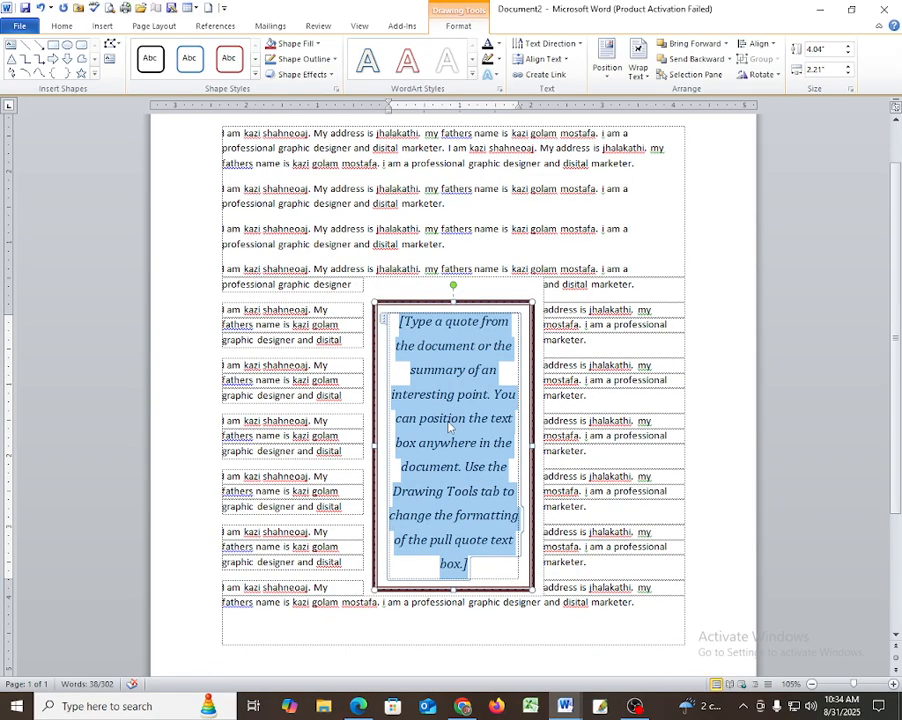
{"action": "scroll", "coordinate": [449, 427], "scroll_direction": "down", "scroll_amount": 3}
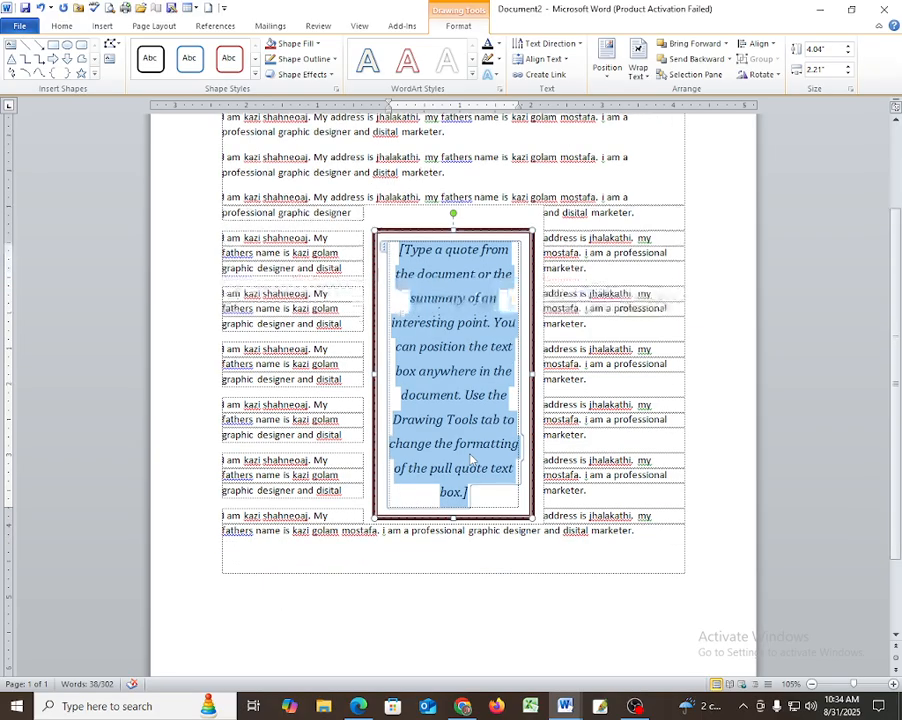
{"action": "scroll", "coordinate": [473, 461], "scroll_direction": "down", "scroll_amount": 2}
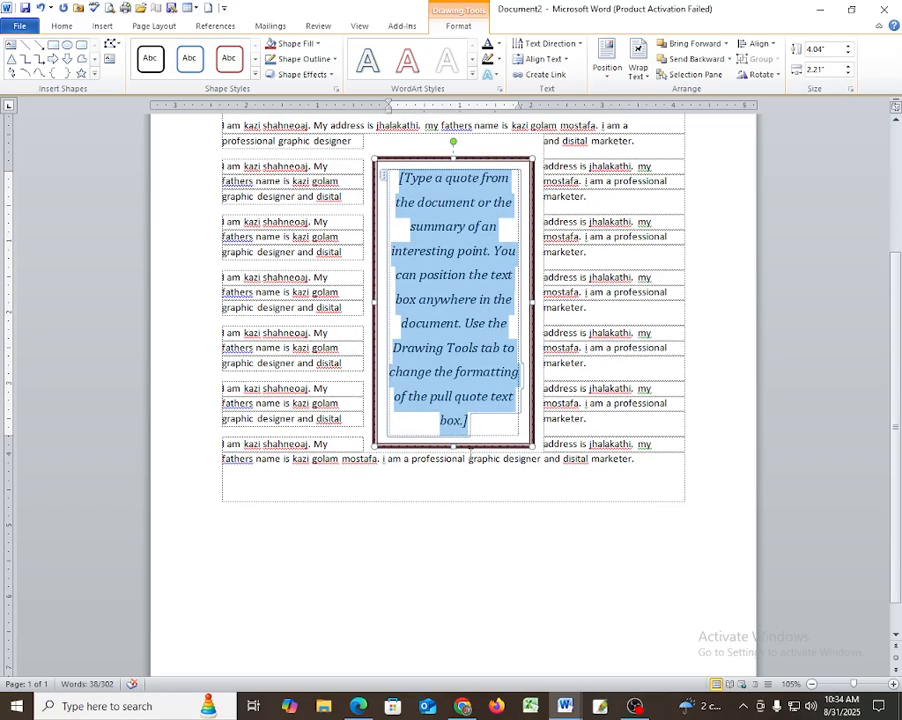
{"action": "scroll", "coordinate": [500, 465], "scroll_direction": "up", "scroll_amount": 4}
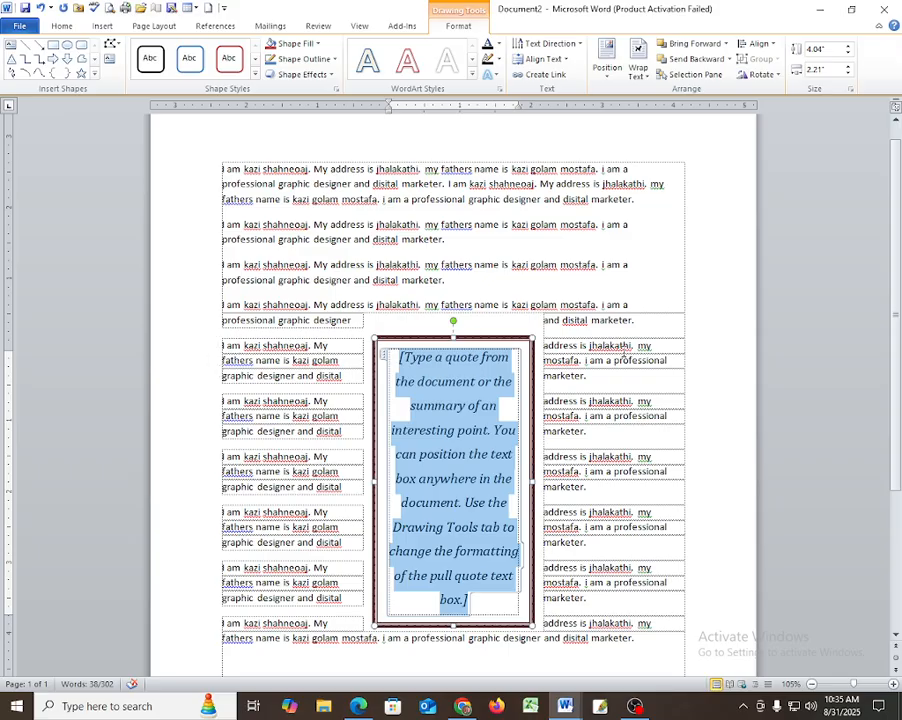
Move 'graphic designer and disital' after 'marketer' in the second wrapped paragraph.
{"action": "left_click", "coordinate": [204, 354]}
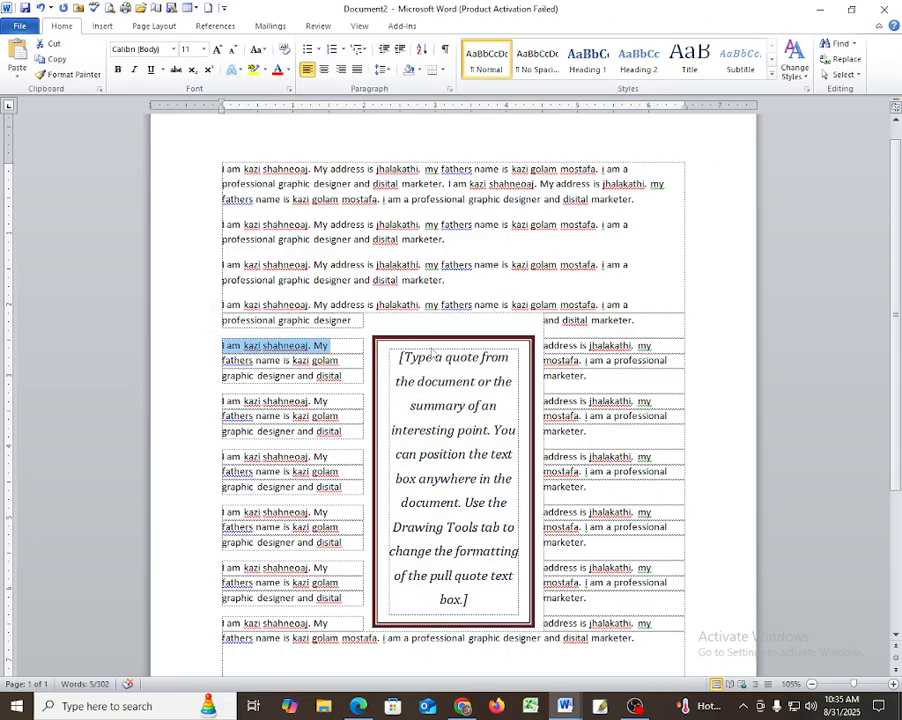
{"action": "left_click_drag", "start_coordinate": [545, 345], "coordinate": [672, 344]}
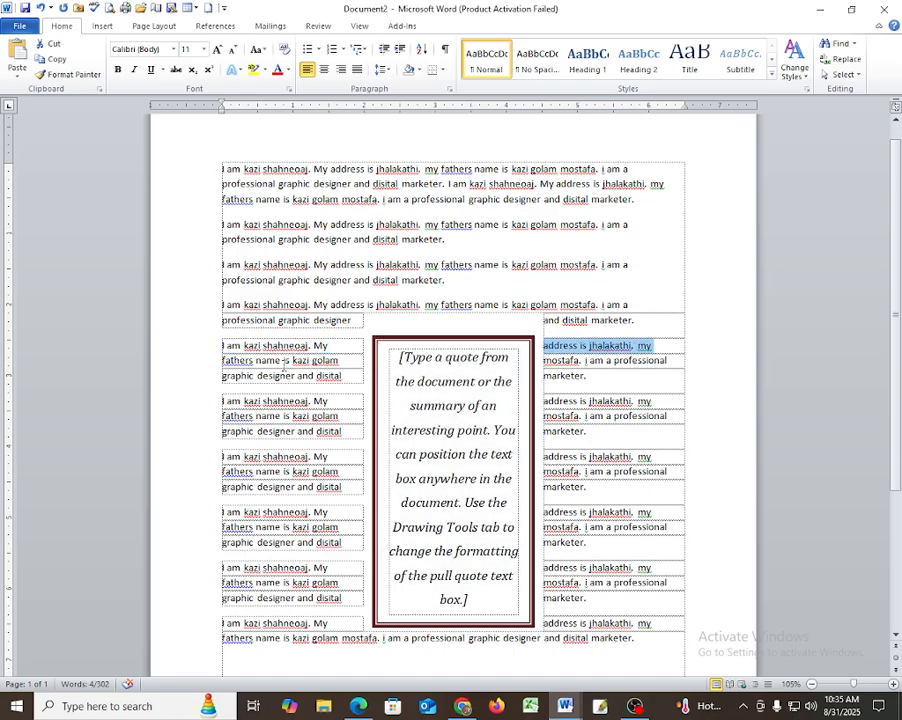
{"action": "left_click_drag", "start_coordinate": [224, 360], "coordinate": [362, 349]}
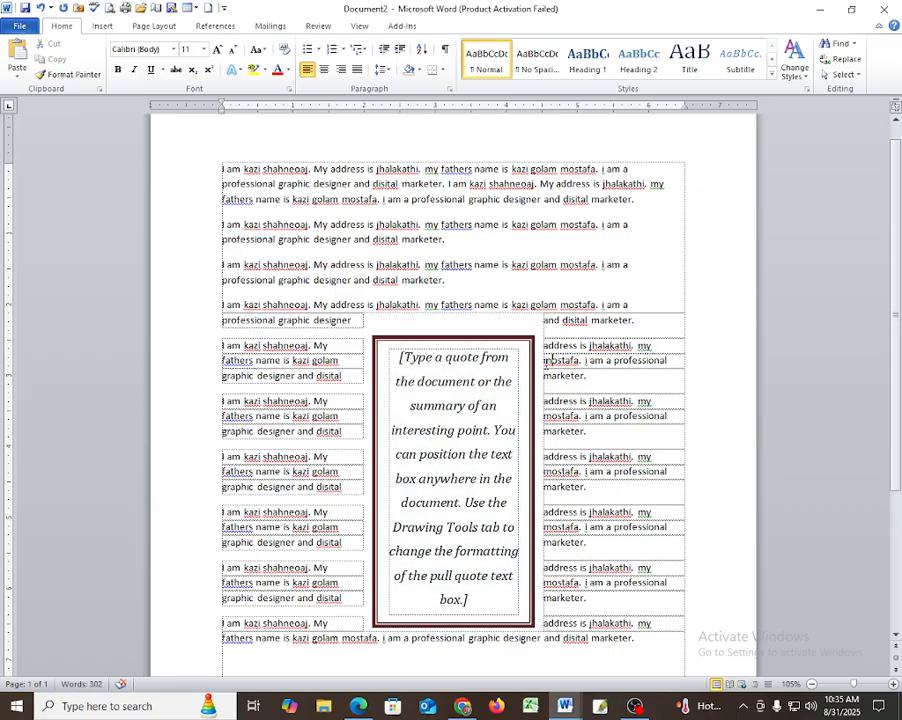
{"action": "left_click_drag", "start_coordinate": [545, 360], "coordinate": [664, 361]}
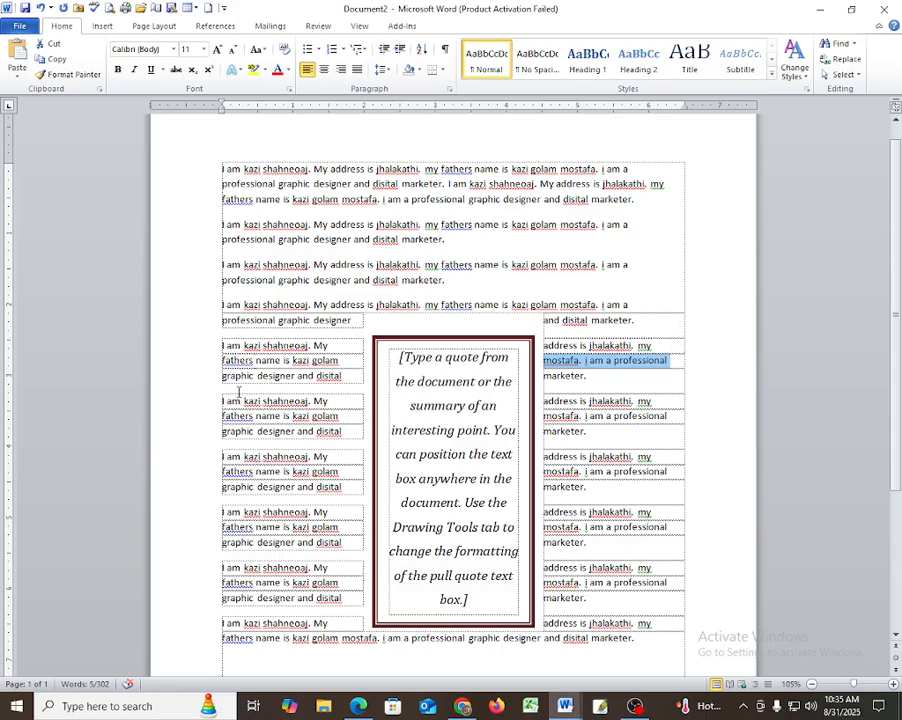
{"action": "left_click_drag", "start_coordinate": [221, 375], "coordinate": [586, 380]}
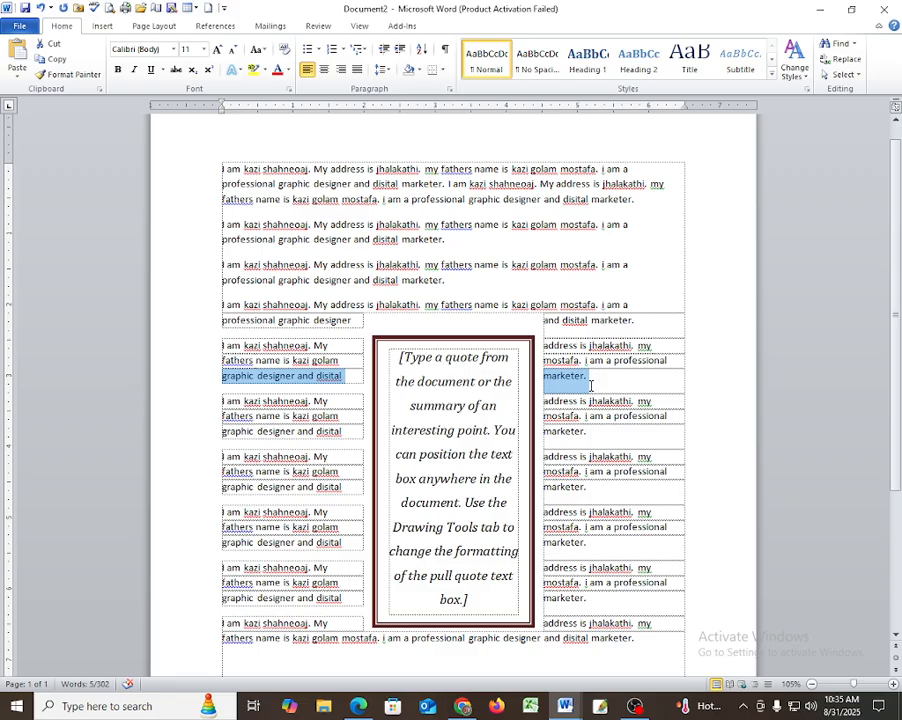
{"action": "left_click", "coordinate": [210, 401]}
{"action": "left_click_drag", "start_coordinate": [320, 410], "coordinate": [562, 413]}
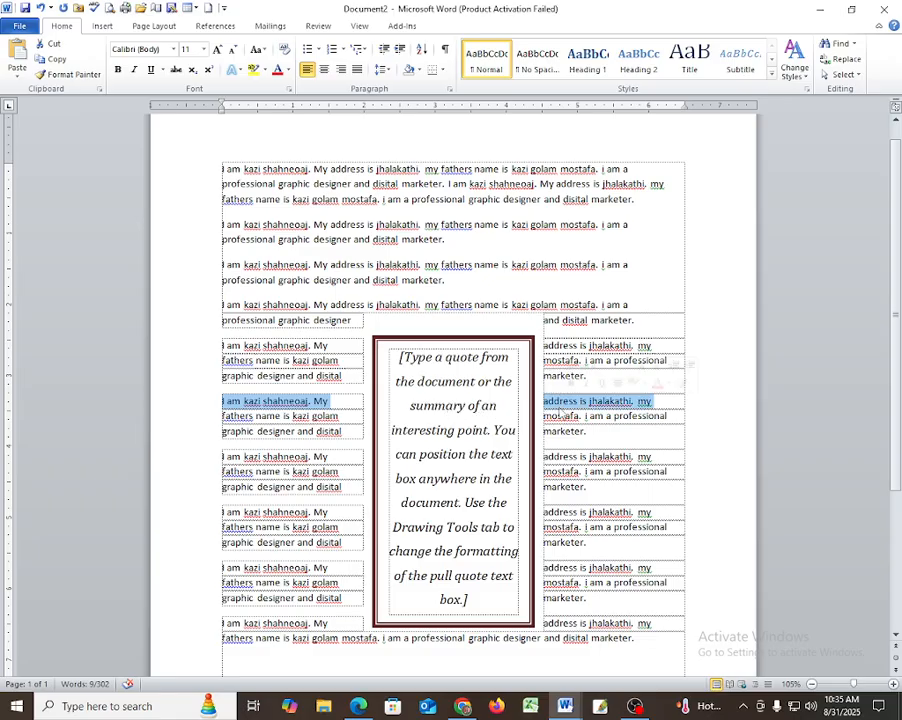
{"action": "left_click", "coordinate": [207, 417]}
{"action": "left_click_drag", "start_coordinate": [338, 428], "coordinate": [565, 427]}
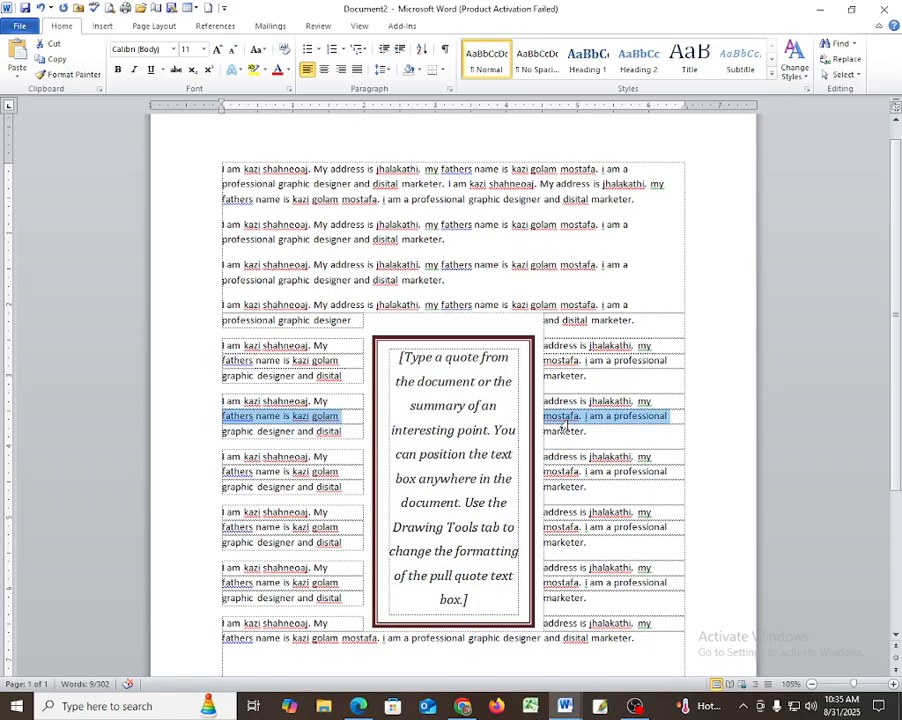
{"action": "left_click", "coordinate": [205, 440]}
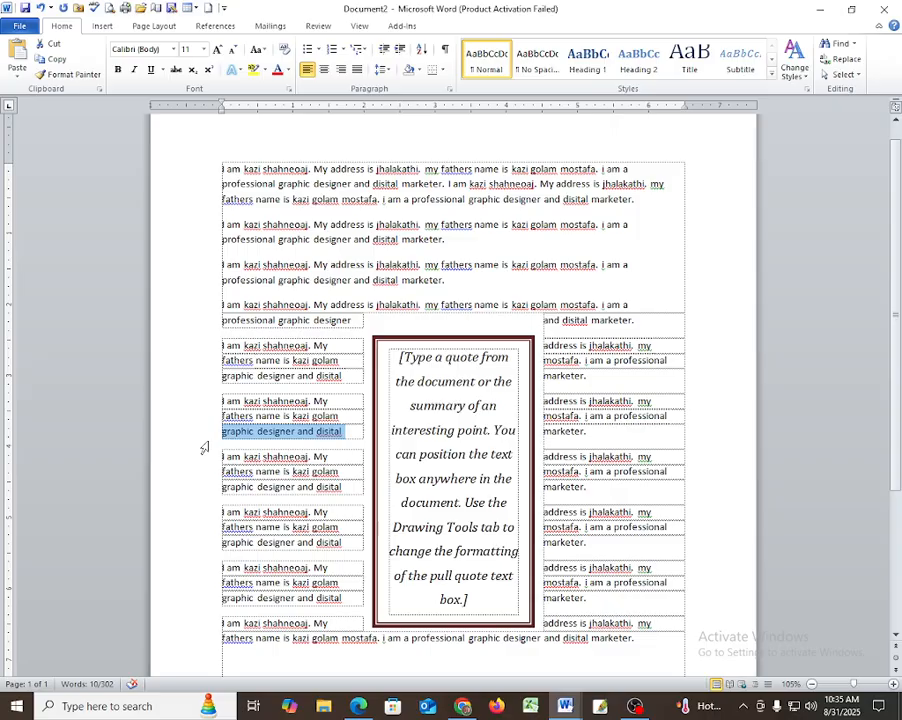
{"action": "mouse_move", "coordinate": [204, 448]}
{"action": "left_mouse_down"}
{"action": "mouse_move", "coordinate": [211, 468]}
{"action": "mouse_move", "coordinate": [211, 442]}
{"action": "left_mouse_up"}
{"action": "left_click_drag", "start_coordinate": [290, 431], "coordinate": [584, 431]}
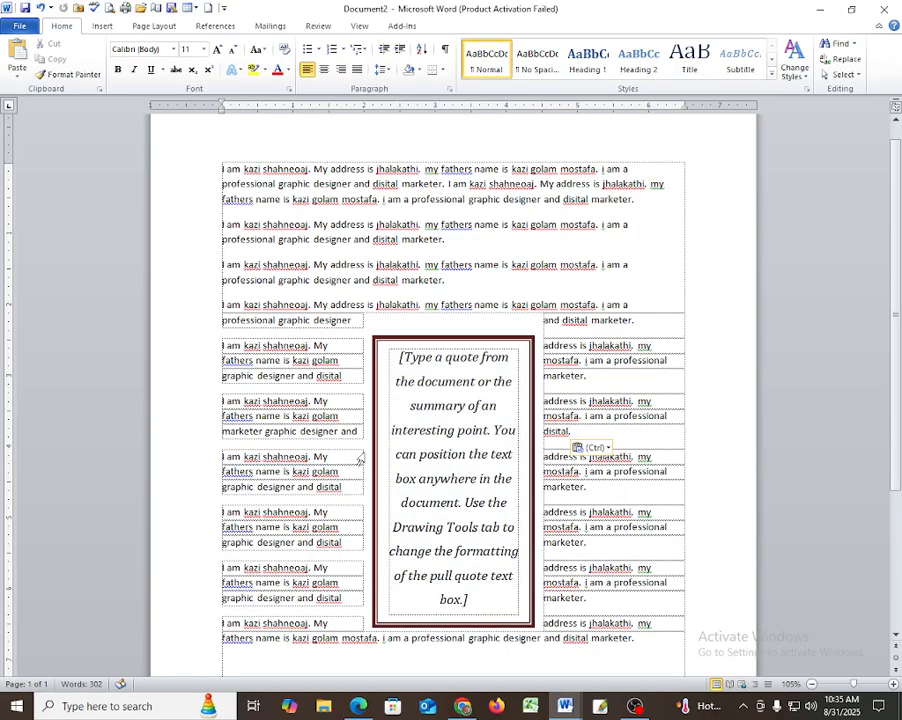
Delete the last three paragraphs with the quote box, paste them back, then undo the paste.
{"action": "scroll", "coordinate": [195, 373], "scroll_direction": "down", "scroll_amount": 2}
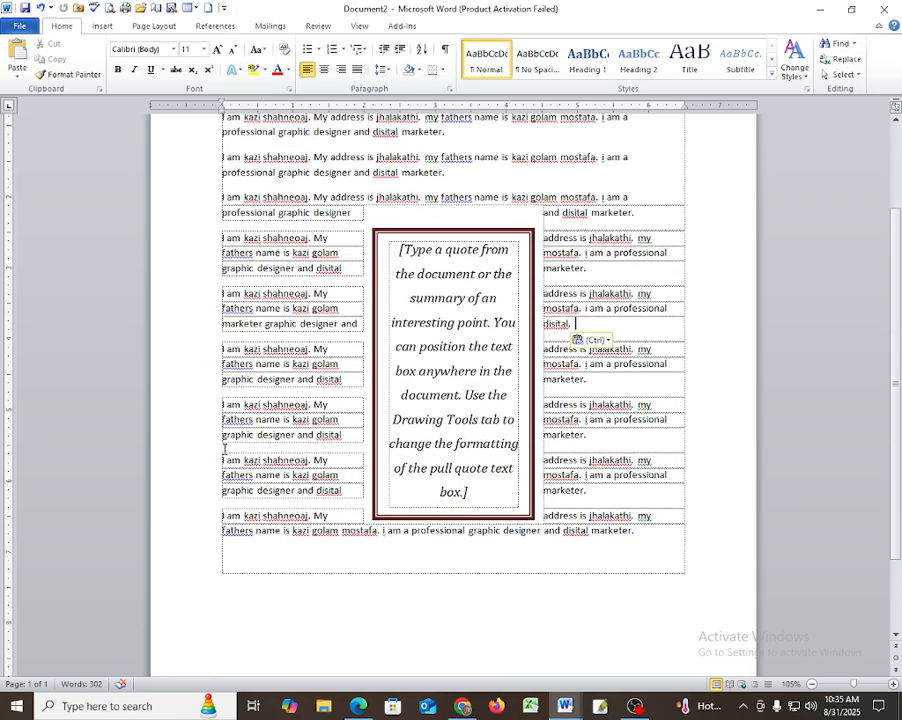
{"action": "left_click_drag", "start_coordinate": [179, 405], "coordinate": [380, 566]}
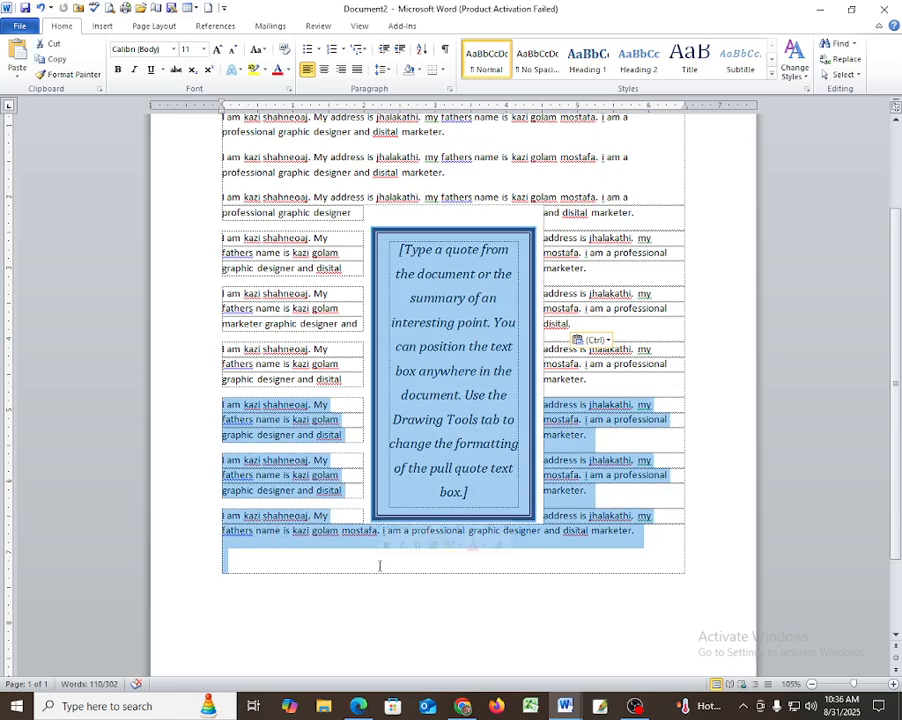
{"action": "key", "text": "Delete"}
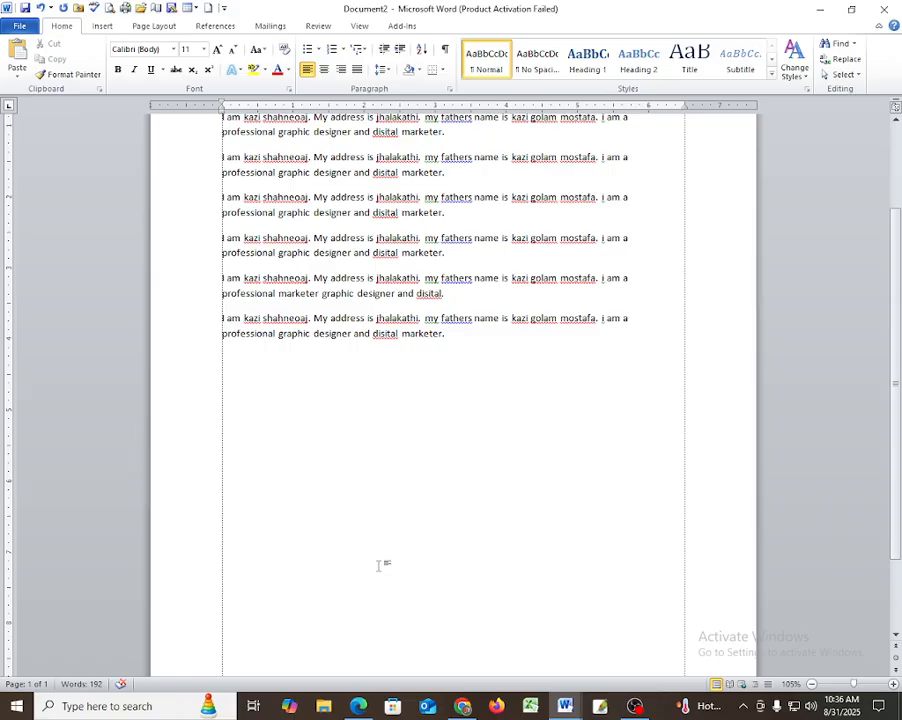
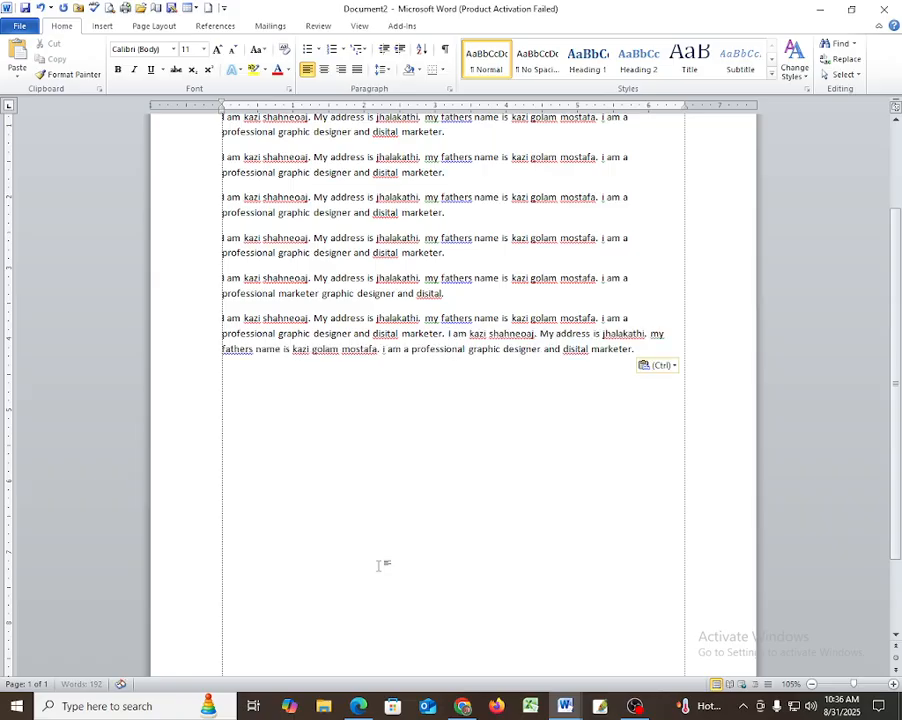
{"action": "key", "text": "ctrl+z"}
{"action": "key", "text": "ctrl+z"}
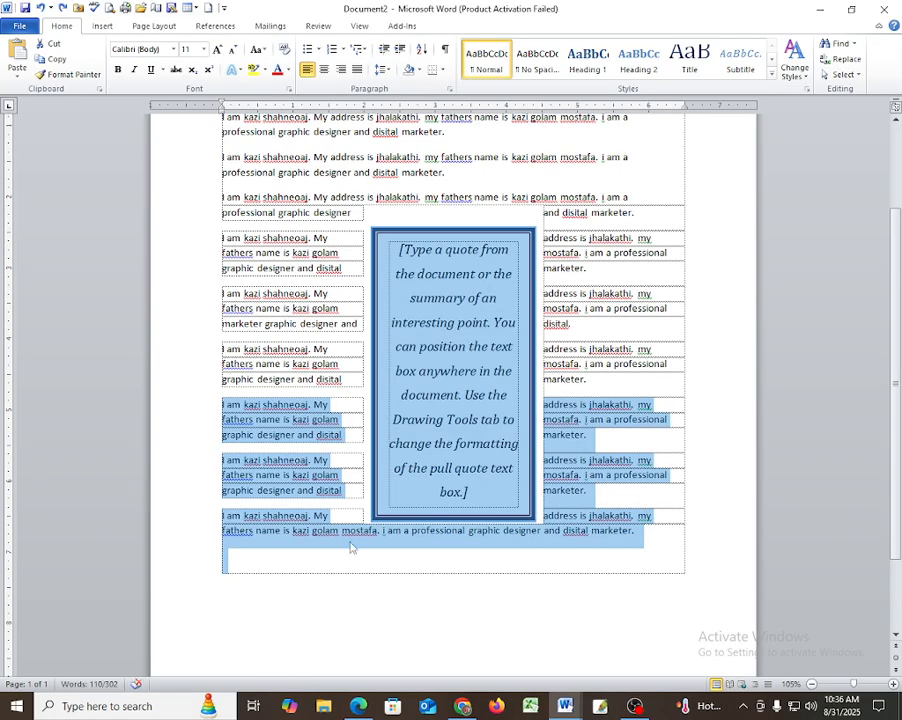
Select the opening line of the fourth wrapped paragraph beside the quote.
{"action": "left_click", "coordinate": [204, 419]}
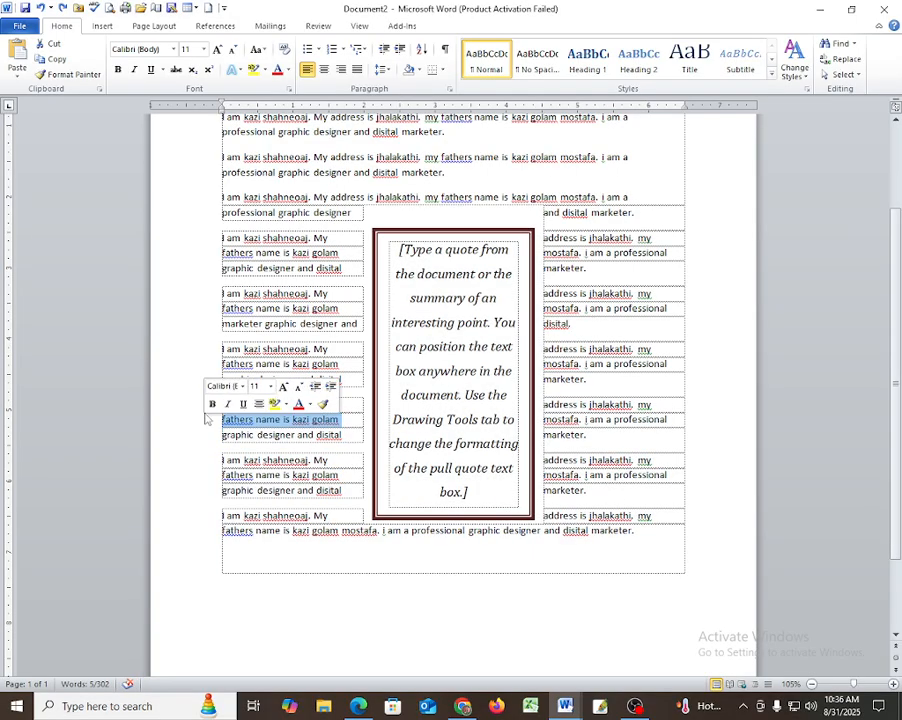
{"action": "left_click", "coordinate": [198, 436]}
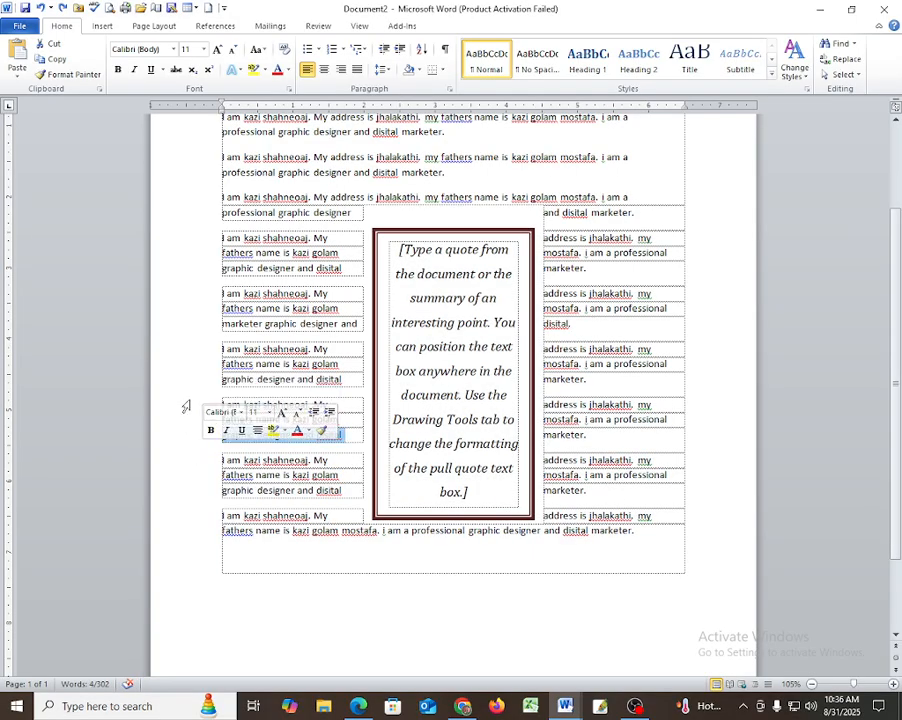
{"action": "left_click_drag", "start_coordinate": [197, 406], "coordinate": [200, 535]}
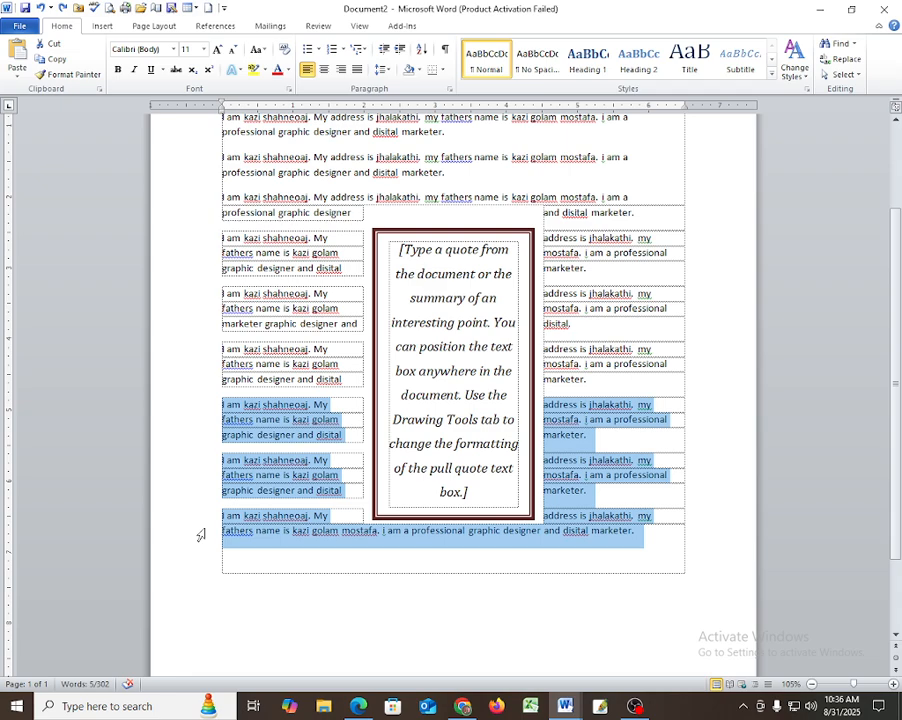
{"action": "left_click", "coordinate": [199, 517]}
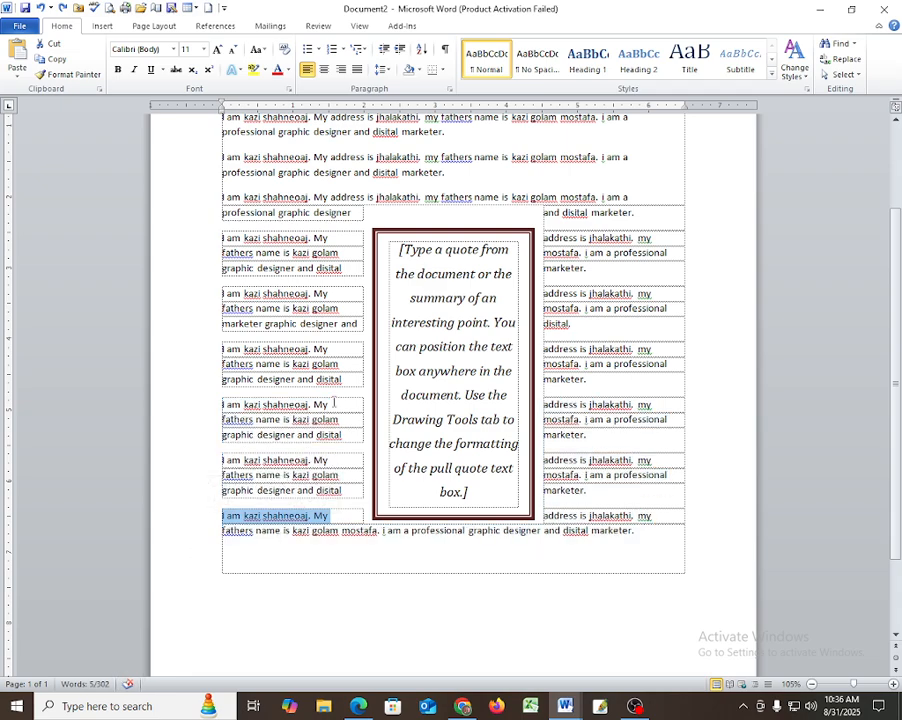
{"action": "left_click_drag", "start_coordinate": [333, 403], "coordinate": [226, 410]}
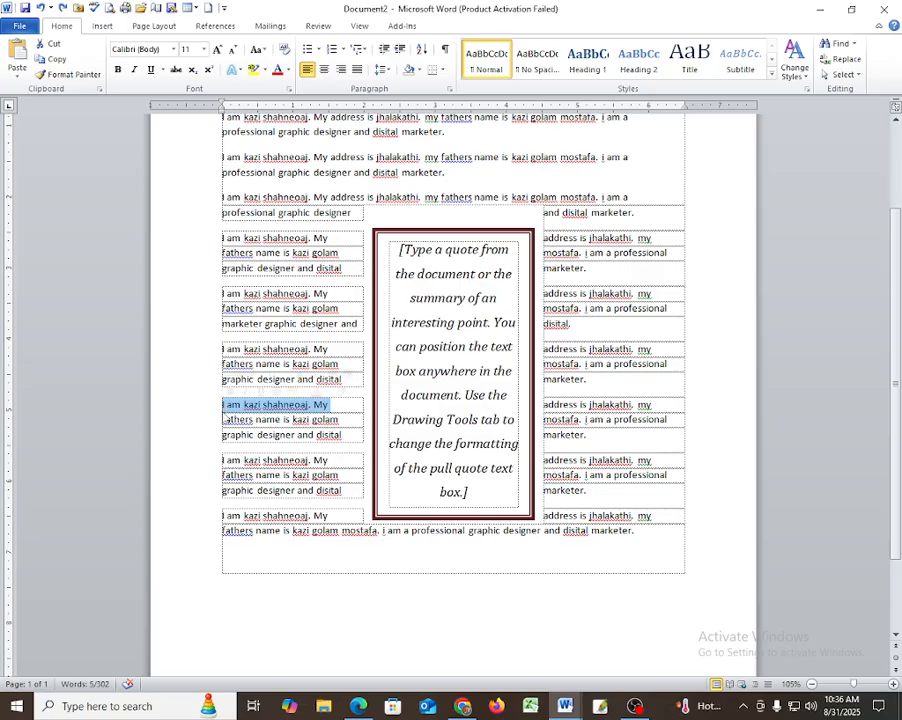
Delete the opening words, address, father's name line and 'professional graphic designer and disital marketer.'.
{"action": "key", "text": "Delete"}
{"action": "left_click_drag", "start_coordinate": [332, 405], "coordinate": [222, 407]}
{"action": "key", "text": "Delete"}
{"action": "left_click_drag", "start_coordinate": [340, 405], "coordinate": [320, 404]}
{"action": "key", "text": "Delete"}
{"action": "key", "text": "Delete"}
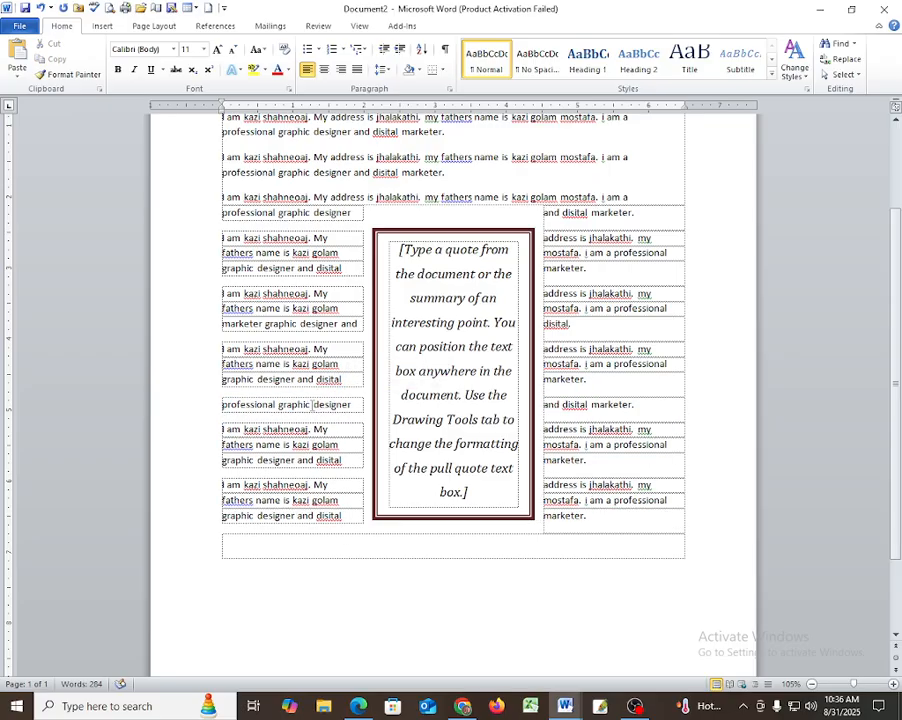
{"action": "left_click_drag", "start_coordinate": [224, 404], "coordinate": [350, 405]}
{"action": "key", "text": "Delete"}
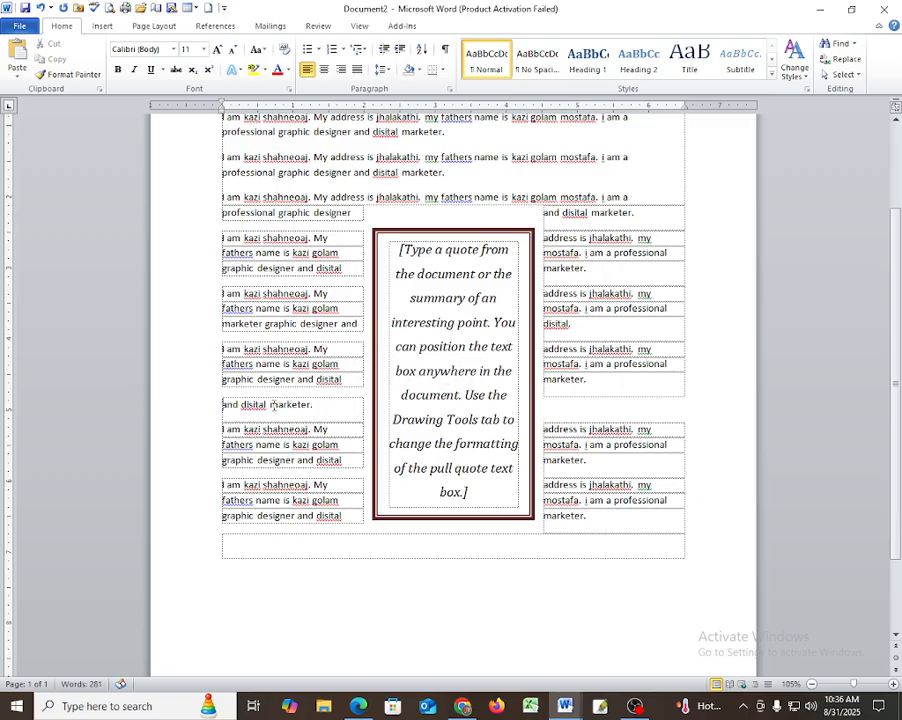
{"action": "left_click_drag", "start_coordinate": [224, 404], "coordinate": [336, 404]}
{"action": "key", "text": "Delete"}
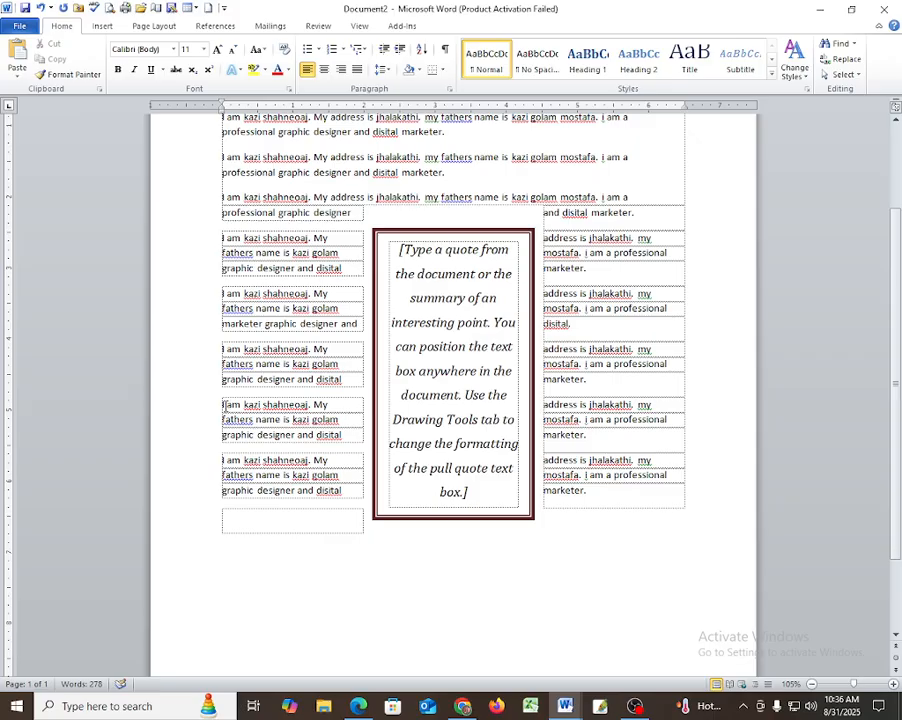
{"action": "left_click_drag", "start_coordinate": [262, 404], "coordinate": [337, 405]}
{"action": "key", "text": "Delete"}
Remove the leftover phrases in the left column, including the father's name fragment and stray 'marketer.' line.
{"action": "left_click_drag", "start_coordinate": [224, 404], "coordinate": [300, 404]}
{"action": "left_click", "coordinate": [334, 402]}
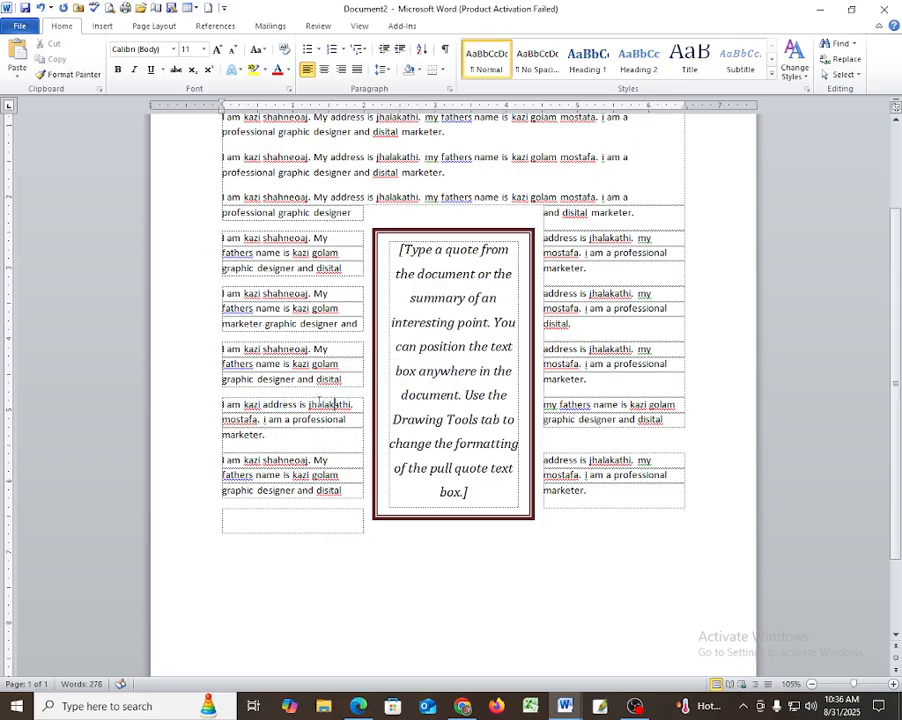
{"action": "left_click_drag", "start_coordinate": [236, 406], "coordinate": [345, 404]}
{"action": "key", "text": "Delete"}
{"action": "left_click_drag", "start_coordinate": [223, 404], "coordinate": [362, 405]}
{"action": "key", "text": "Delete"}
{"action": "left_click_drag", "start_coordinate": [223, 404], "coordinate": [353, 411]}
{"action": "key", "text": "Delete"}
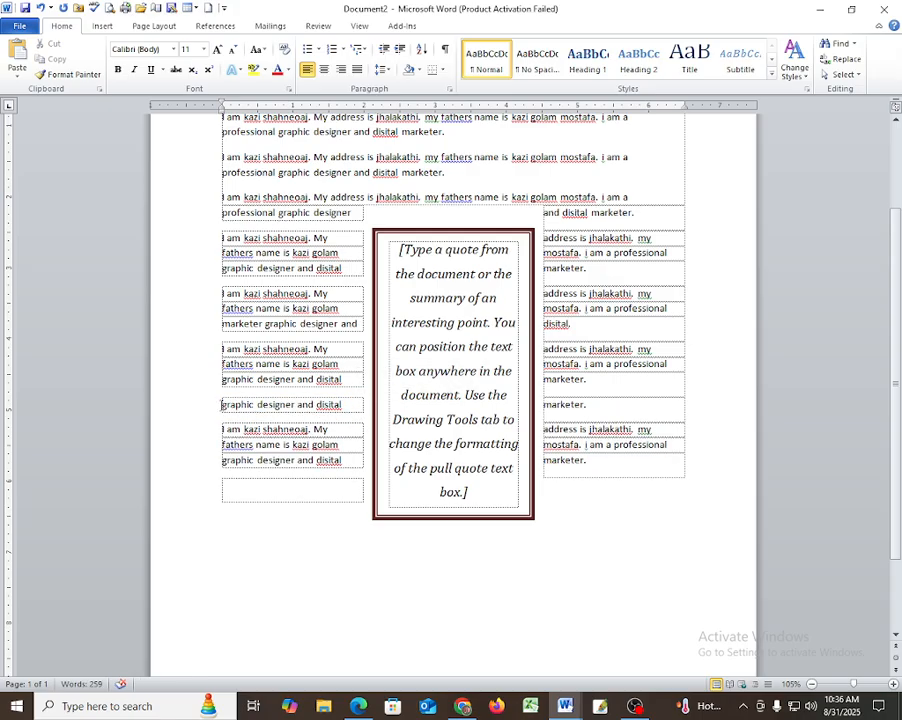
{"action": "left_click_drag", "start_coordinate": [222, 404], "coordinate": [360, 406]}
{"action": "key", "text": "Delete"}
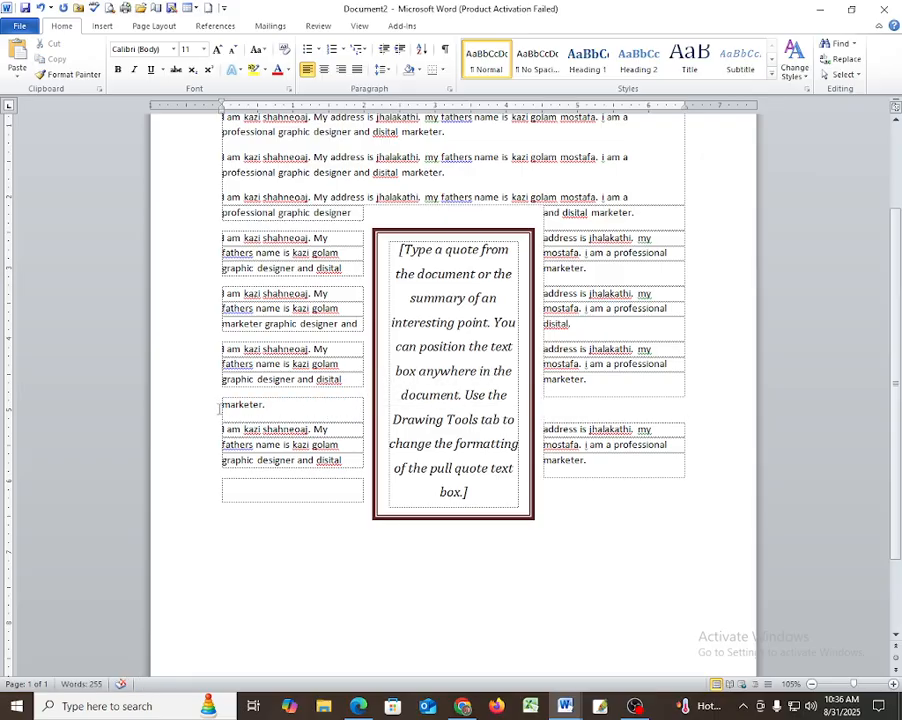
{"action": "left_click_drag", "start_coordinate": [220, 406], "coordinate": [304, 414]}
{"action": "key", "text": "Delete"}
Delete the remaining father's name, introduction opening and fragments spanning both linked boxes.
{"action": "left_click_drag", "start_coordinate": [222, 419], "coordinate": [340, 420]}
{"action": "key", "text": "Delete"}
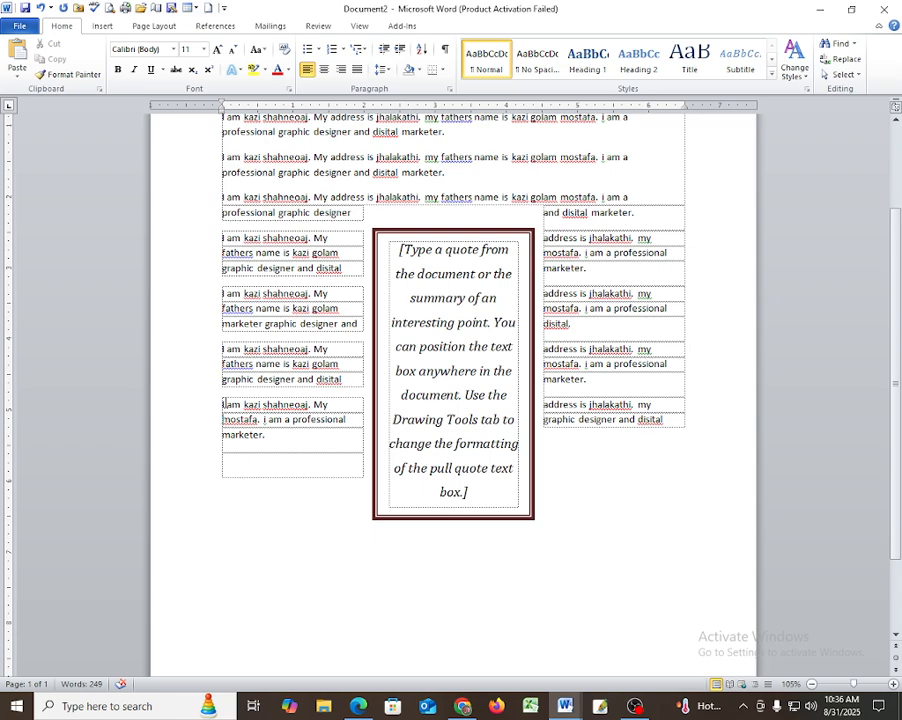
{"action": "left_click_drag", "start_coordinate": [225, 404], "coordinate": [326, 405]}
{"action": "key", "text": "Delete"}
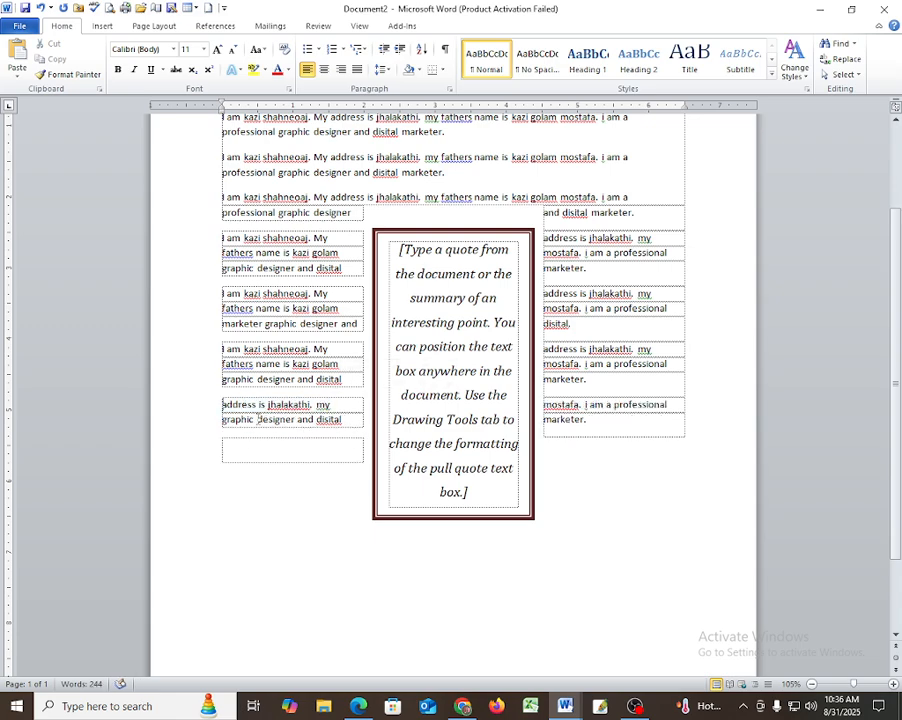
{"action": "left_click_drag", "start_coordinate": [222, 419], "coordinate": [343, 419]}
{"action": "key", "text": "Delete"}
{"action": "left_click_drag", "start_coordinate": [222, 379], "coordinate": [311, 404]}
{"action": "key", "text": "Delete"}
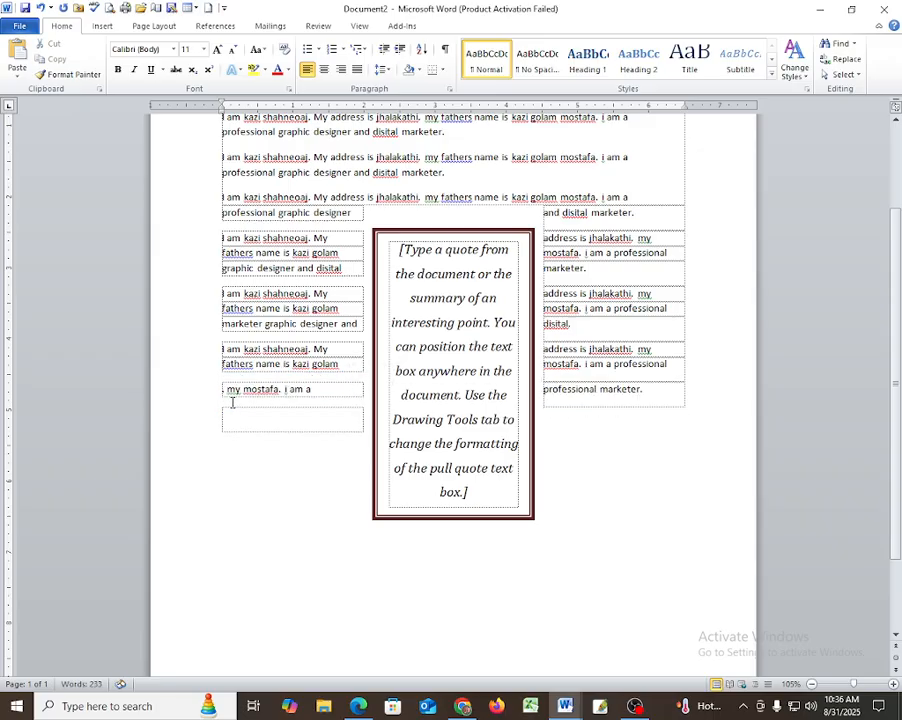
{"action": "left_click_drag", "start_coordinate": [225, 390], "coordinate": [316, 365]}
{"action": "key", "text": "Delete"}
{"action": "key", "text": "Delete"}
{"action": "key", "text": "Delete"}
Delete the two remaining 'a professional' lines in the lower boxes.
{"action": "left_click_drag", "start_coordinate": [225, 350], "coordinate": [341, 403]}
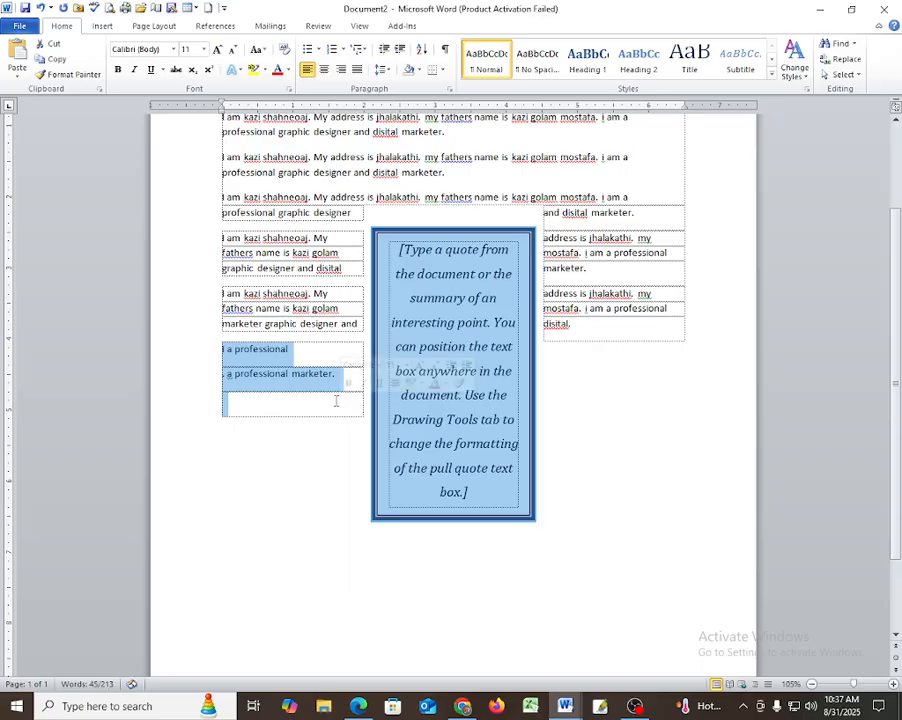
{"action": "left_click", "coordinate": [280, 394]}
{"action": "left_click_drag", "start_coordinate": [225, 349], "coordinate": [332, 374]}
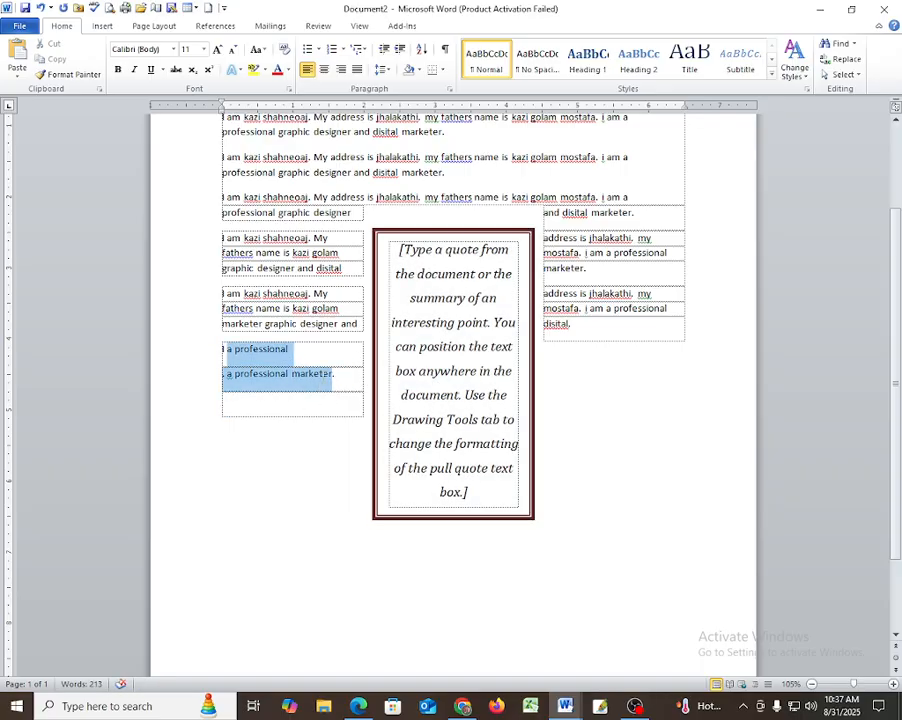
{"action": "key", "text": "Delete"}
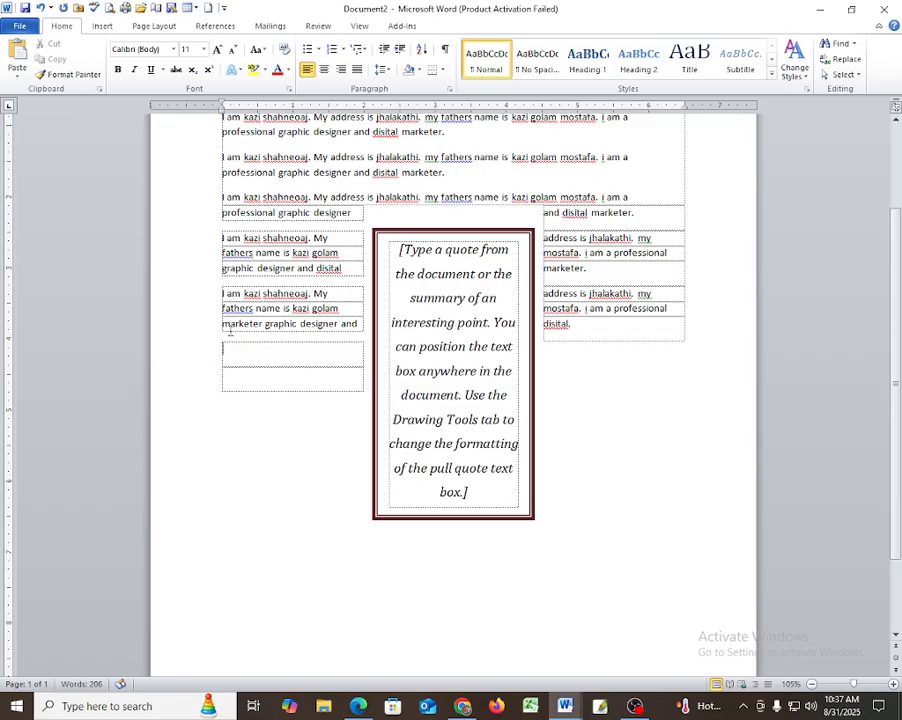
Delete the empty lines in the lower-left text box so it shrinks.
{"action": "mouse_move", "coordinate": [226, 346]}
{"action": "left_mouse_down"}
{"action": "mouse_move", "coordinate": [237, 368]}
{"action": "mouse_move", "coordinate": [221, 363]}
{"action": "mouse_move", "coordinate": [228, 358]}
{"action": "left_mouse_up"}
{"action": "key", "text": "Delete"}
{"action": "left_click", "coordinate": [250, 365]}
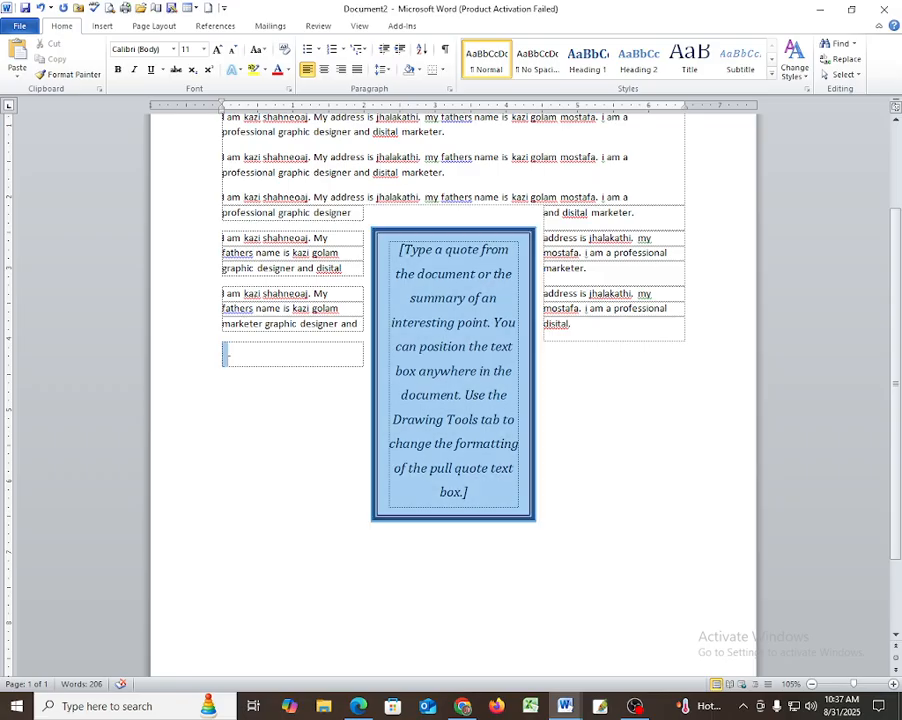
{"action": "left_click", "coordinate": [217, 358]}
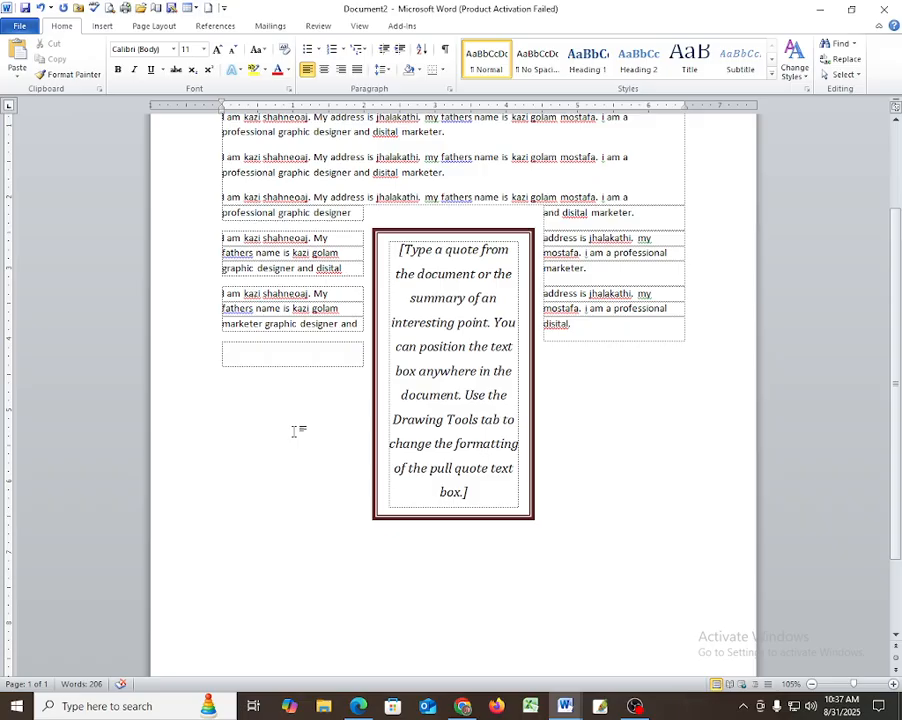
Type a new introduction line giving your name and hometown in the lower-left box.
{"action": "type", "text": "I am ka"}
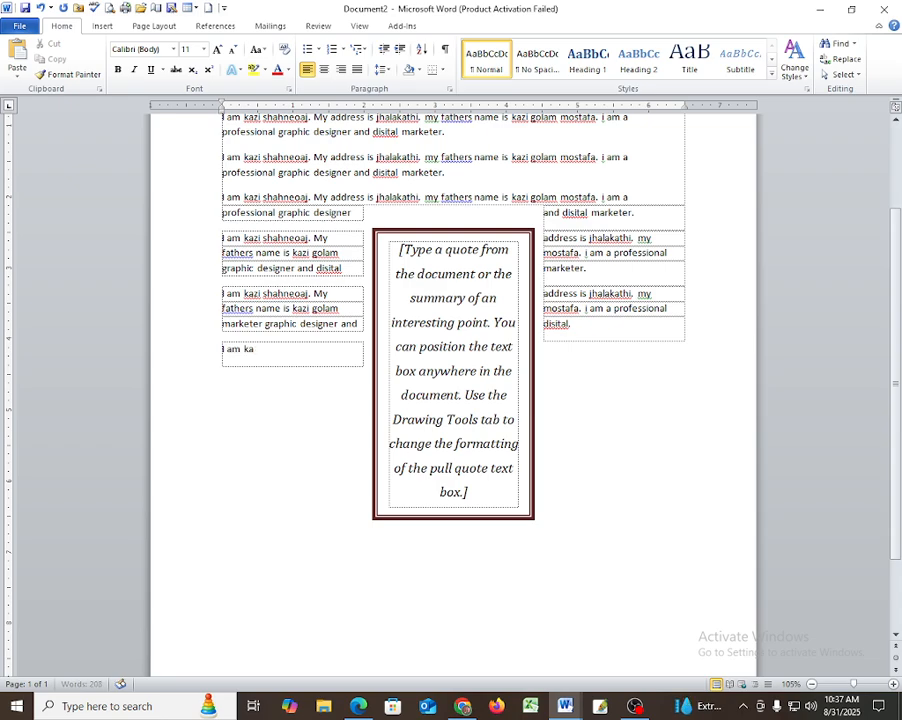
{"action": "type", "text": "zi shahneia"}
{"action": "type", "text": "j"}
{"action": "key", "text": "BackSpace"}
{"action": "key", "text": "BackSpace"}
{"action": "key", "text": "BackSpace"}
{"action": "type", "text": "oaj."}
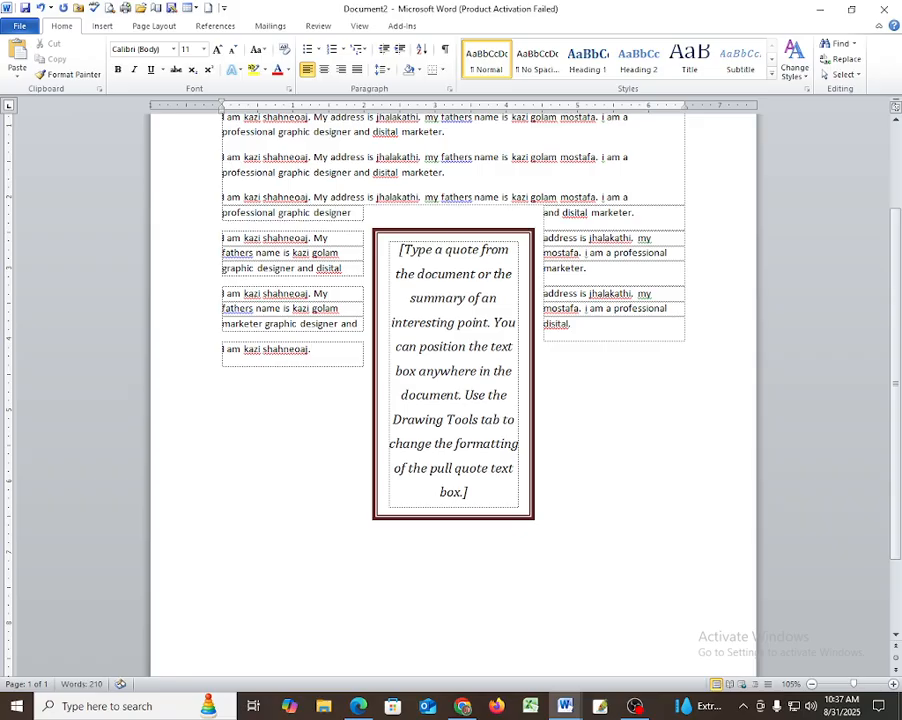
{"action": "type", "text": " my a"}
{"action": "type", "text": "ddress is "}
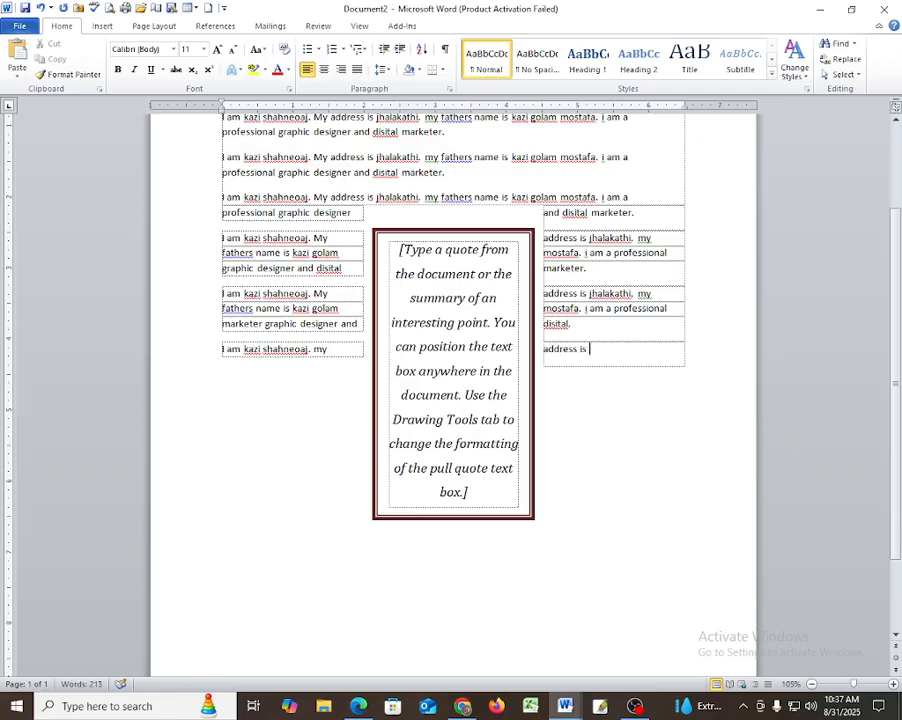
{"action": "type", "text": "kazi "}
{"action": "type", "text": "jh"}
{"action": "type", "text": "ala"}
{"action": "type", "text": "kathi"}
{"action": "left_click_drag", "start_coordinate": [221, 349], "coordinate": [298, 351]}
{"action": "left_click", "coordinate": [326, 406]}
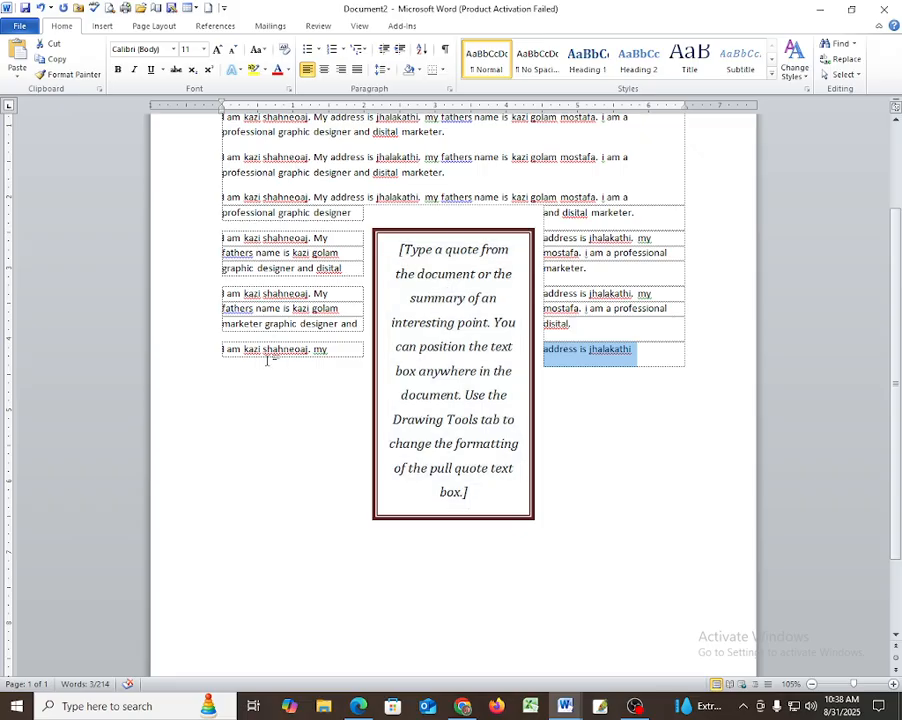
{"action": "left_click_drag", "start_coordinate": [231, 352], "coordinate": [328, 349]}
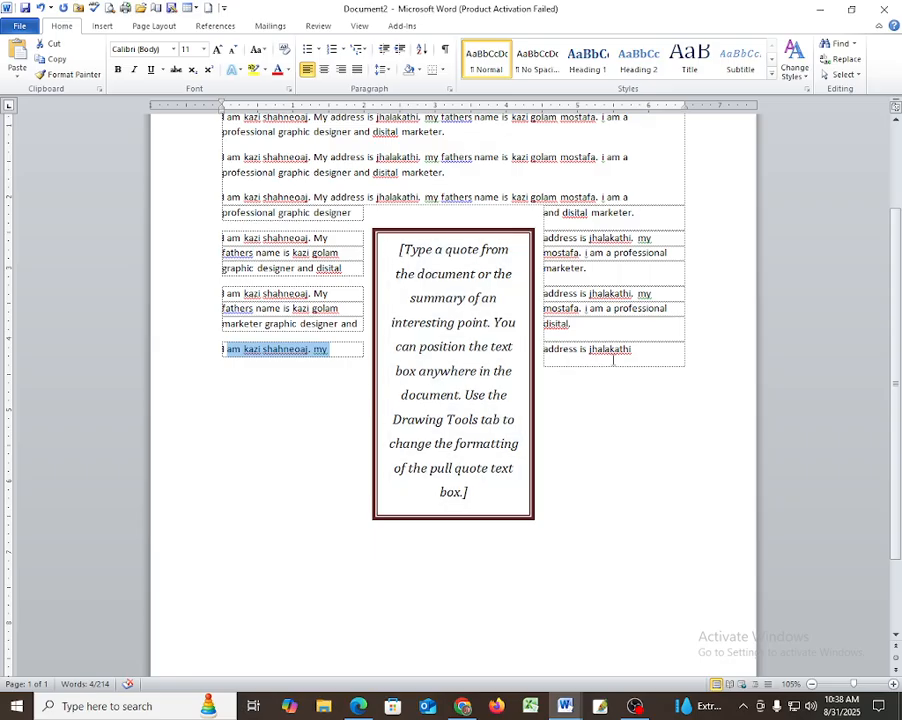
{"action": "left_click_drag", "start_coordinate": [640, 352], "coordinate": [557, 356]}
{"action": "left_click", "coordinate": [328, 352]}
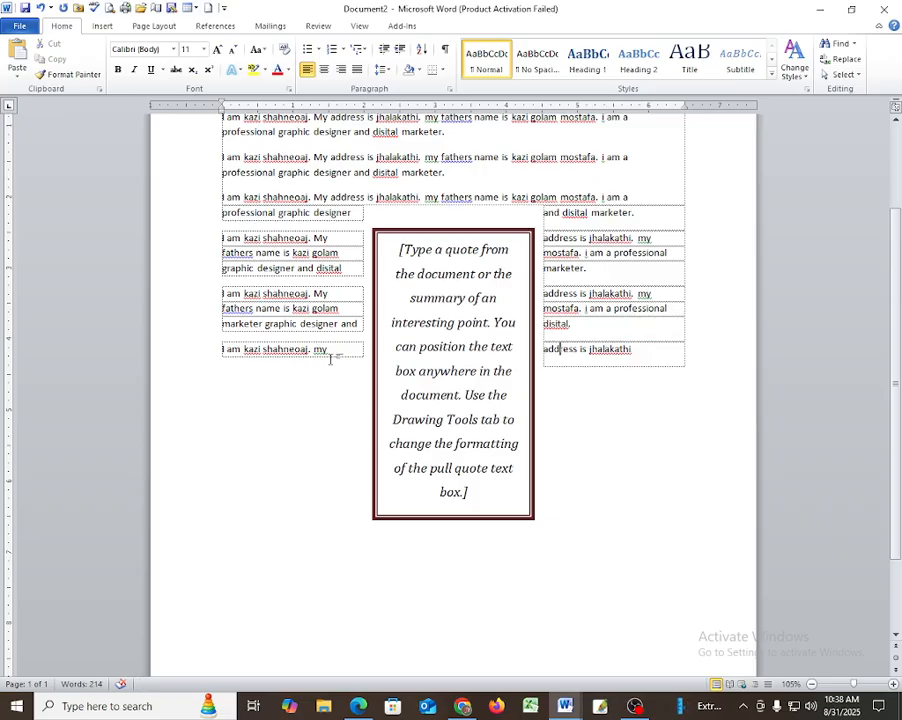
{"action": "left_click_drag", "start_coordinate": [328, 352], "coordinate": [293, 357]}
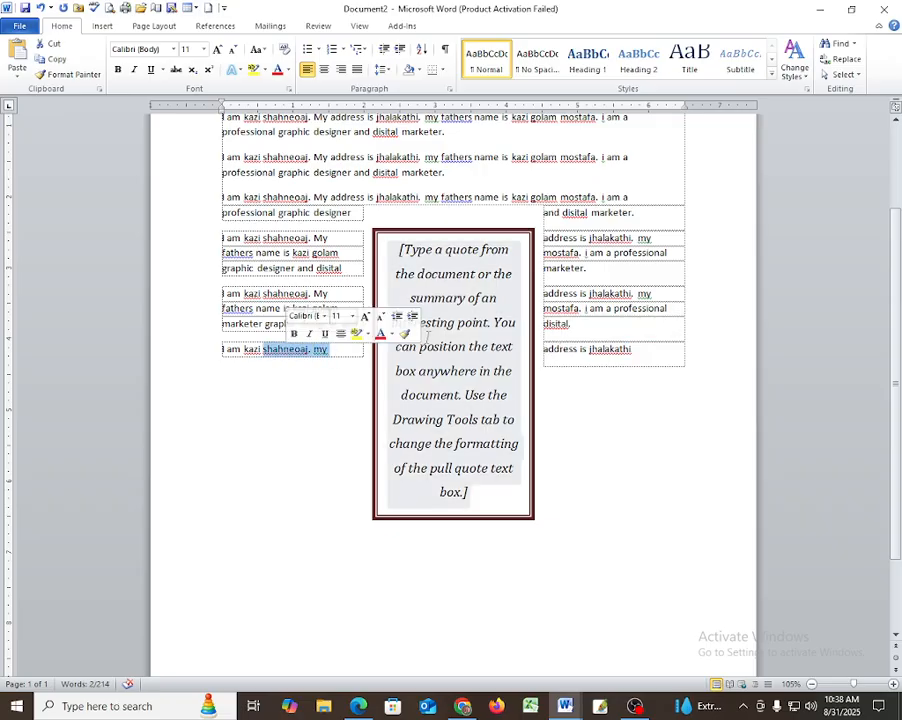
{"action": "triple_click", "coordinate": [449, 343]}
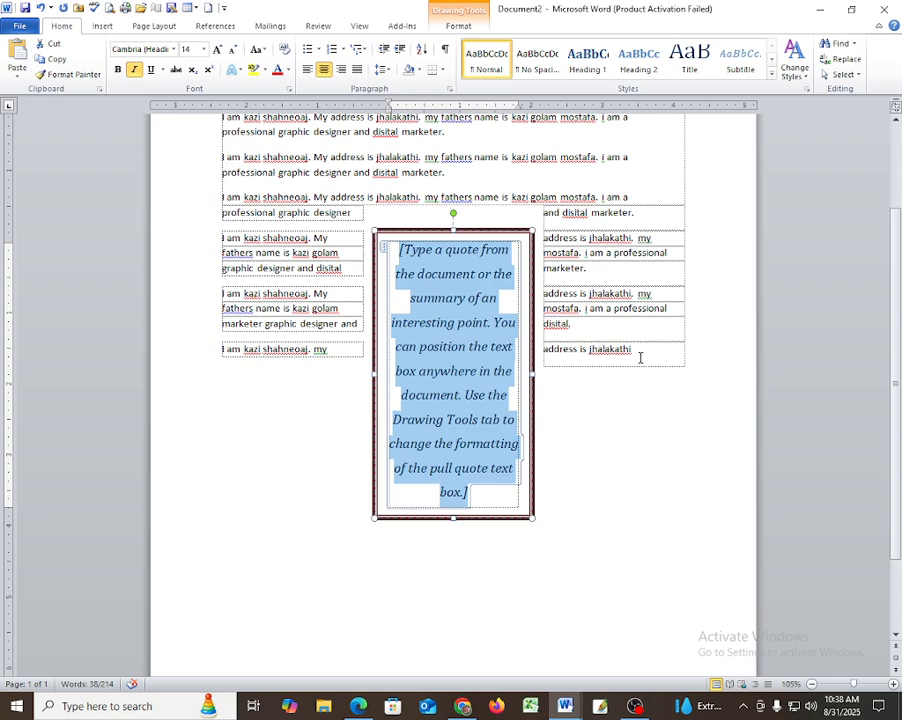
{"action": "left_click", "coordinate": [642, 353]}
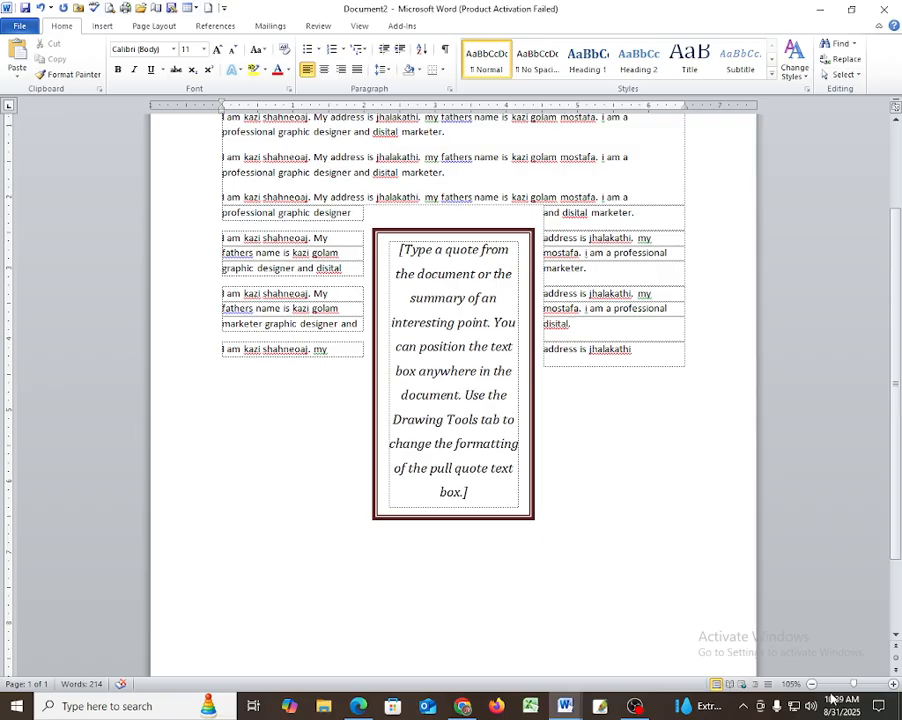
Bring OBS Studio to the front over the finished Word document.
{"action": "left_click", "coordinate": [630, 708]}
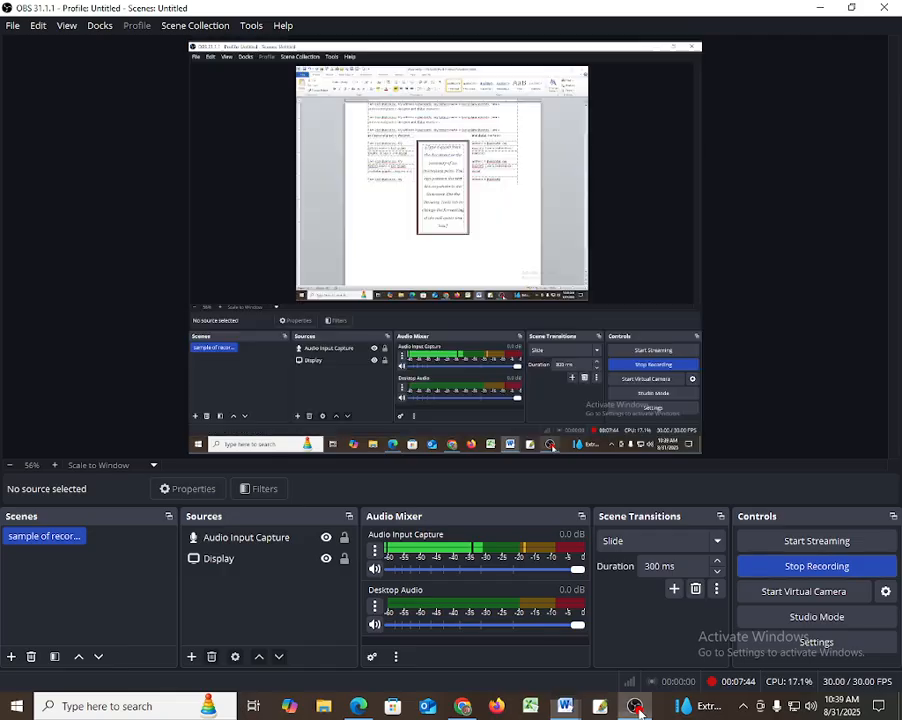